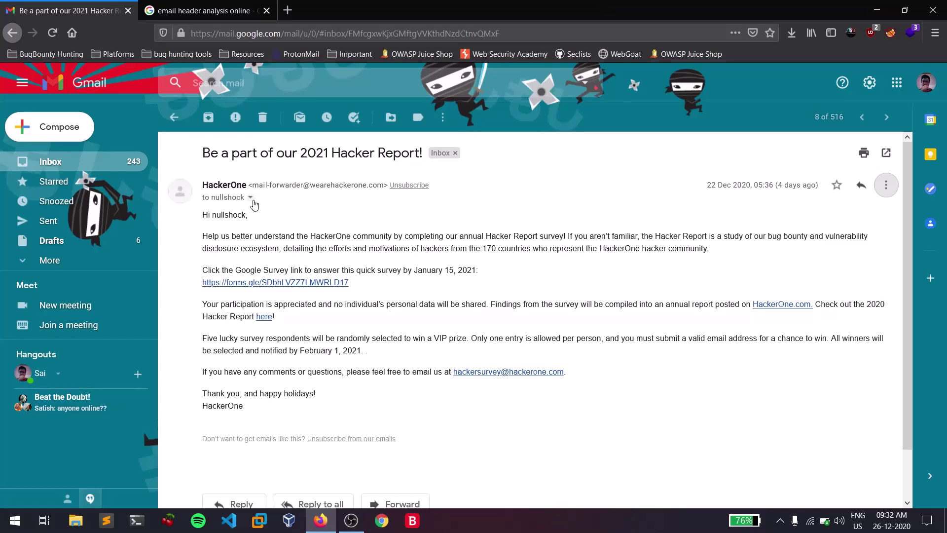
# Show the original source of the HackerOne email "Be a part of our 2021 Hacker Report!".
pyautogui.moveTo(201, 188); pyautogui.dragTo(349, 187)
pyautogui.click(351, 199)
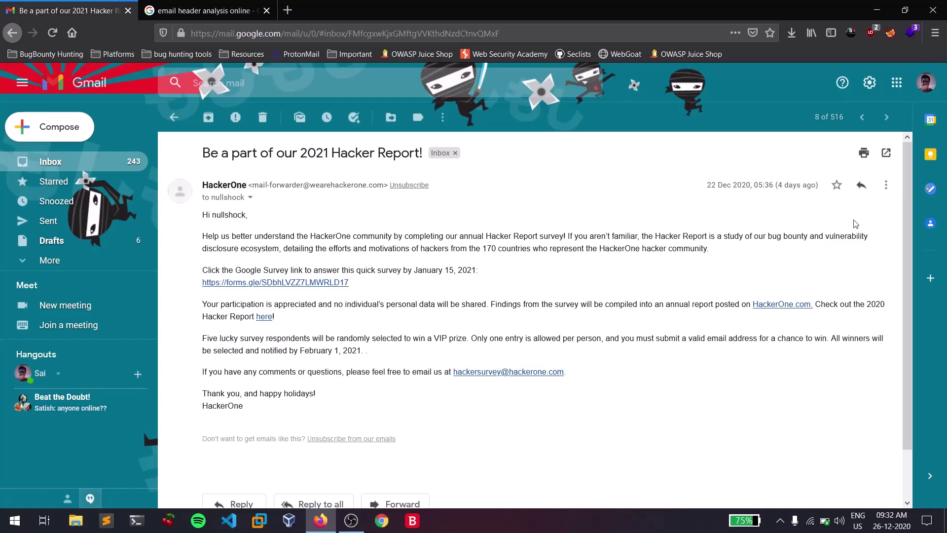
pyautogui.click(884, 192)
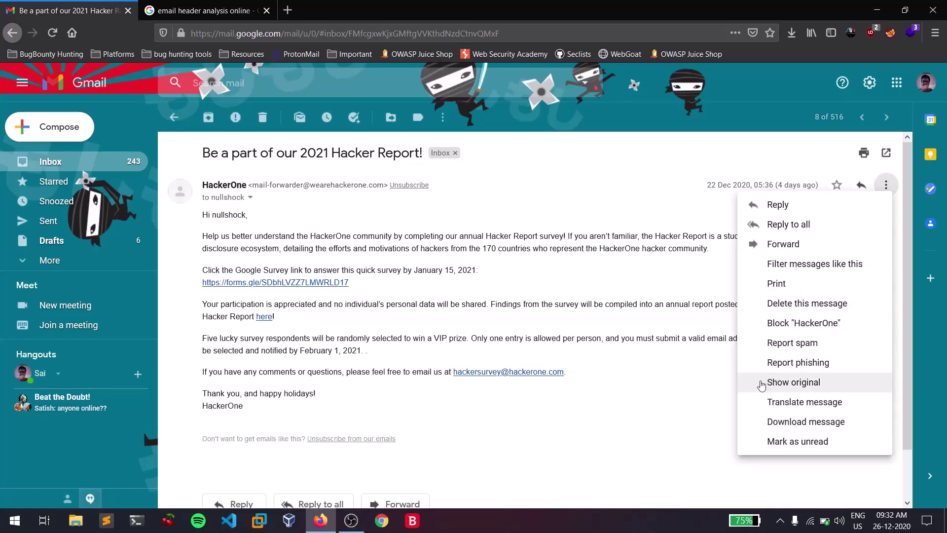
pyautogui.click(794, 383)
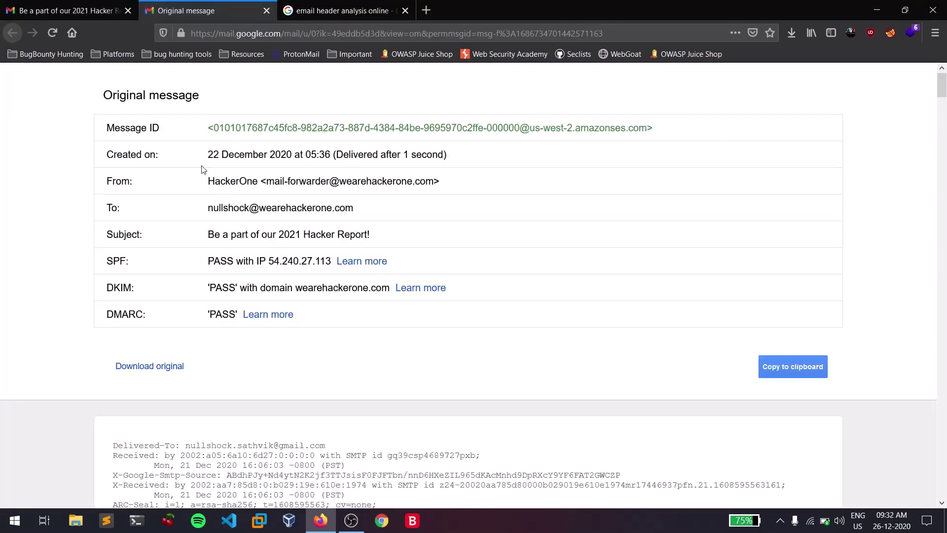
# Look over the original message and copy its full source, including the headers, to the clipboard.
pyautogui.scroll(-1, 520, 236)
pyautogui.scroll(-1, 542, 242)
pyautogui.scroll(2, 570, 257)
pyautogui.click(773, 365)
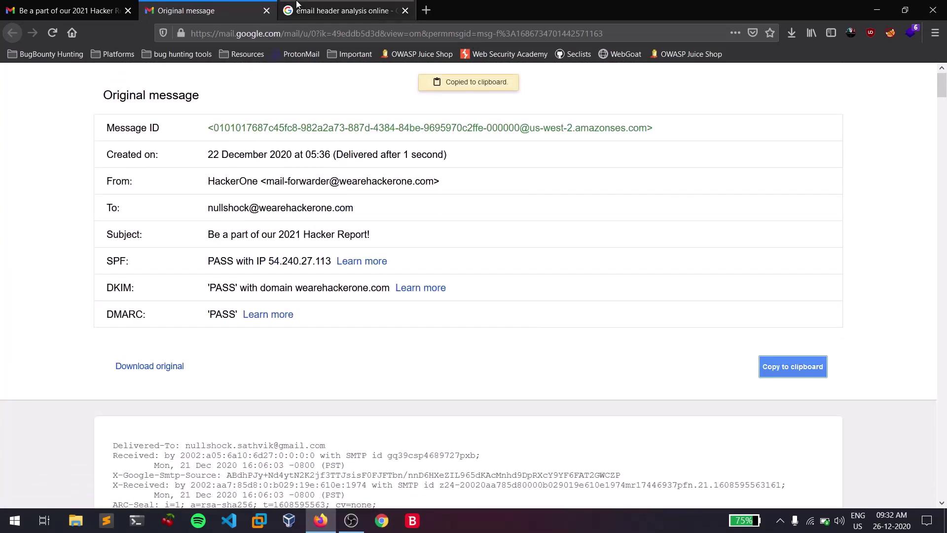
# Search Google for "email header analysis online".
pyautogui.click(342, 10)
pyautogui.scroll(5, 662, 182)
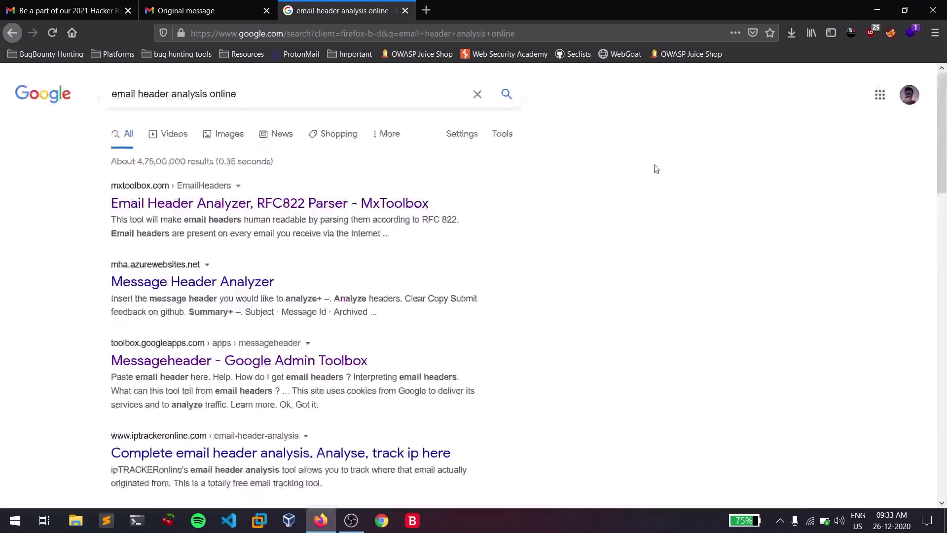
pyautogui.click(392, 38)
pyautogui.write('ema')
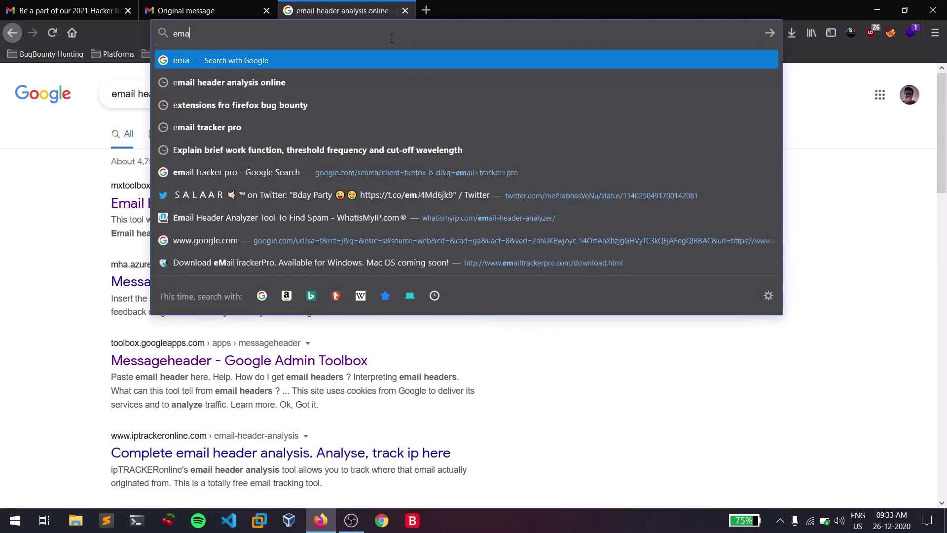
pyautogui.press('Down')
pyautogui.press('Up')
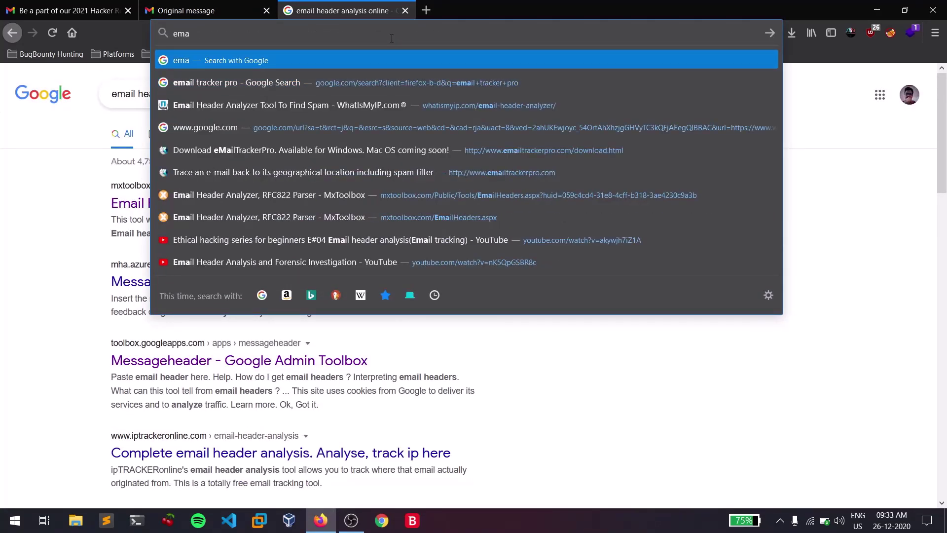
pyautogui.write('il')
pyautogui.press('Down')
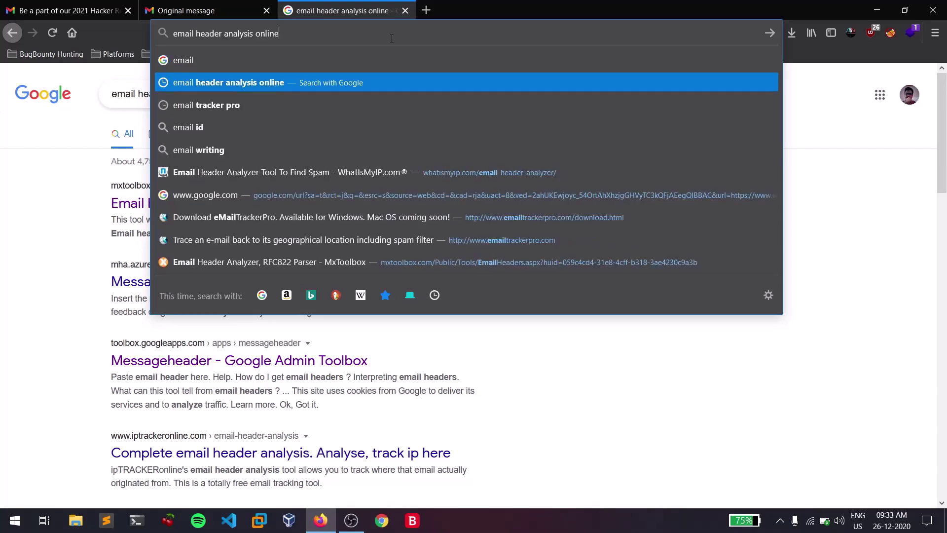
pyautogui.press('Return')
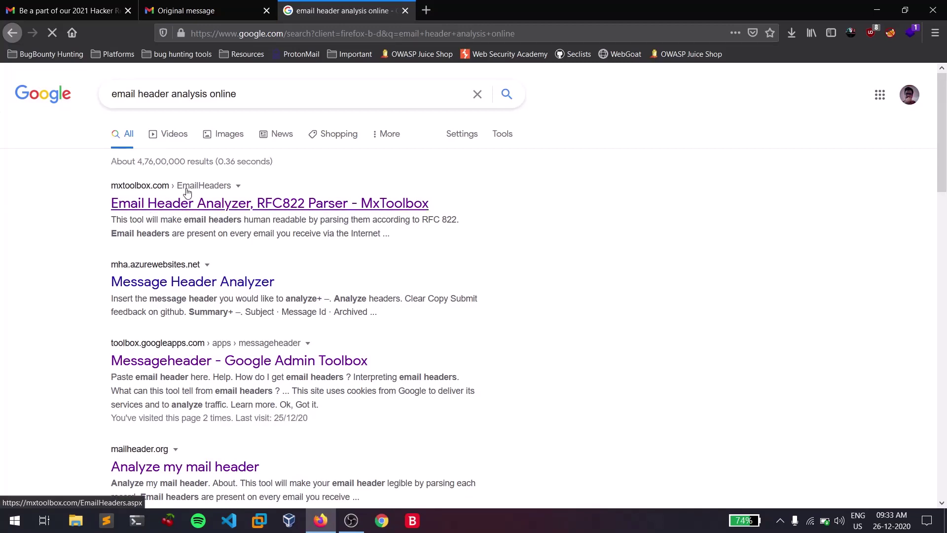
# Open the MxToolbox Email Header Analyzer in a new tab and analyze the copied header there.
pyautogui.rightClick(241, 208)
pyautogui.click(289, 210)
pyautogui.click(469, 10)
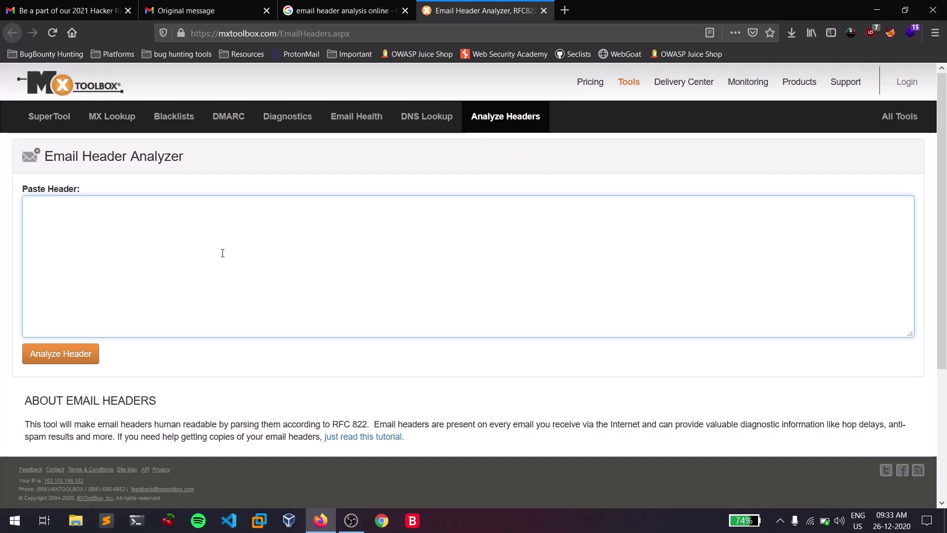
pyautogui.hotkey('ctrl', 'v')
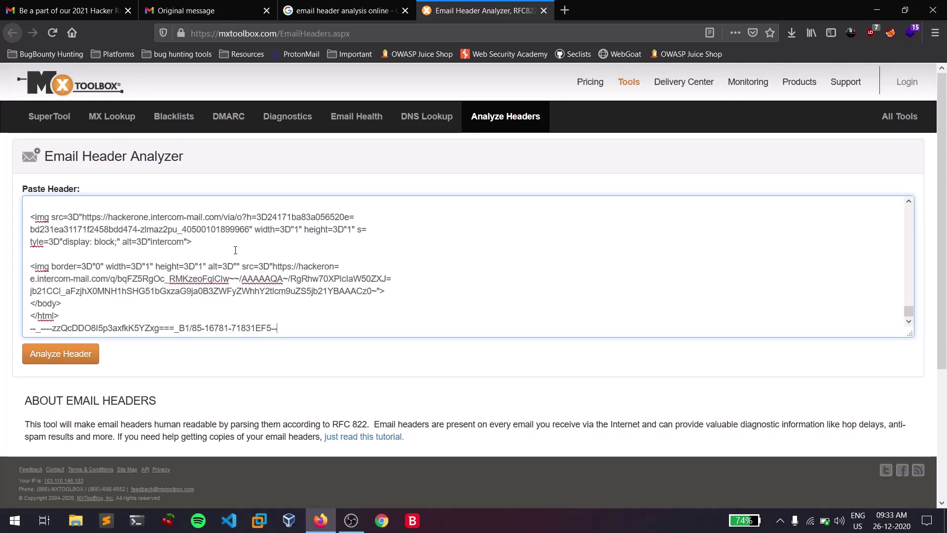
pyautogui.click(77, 355)
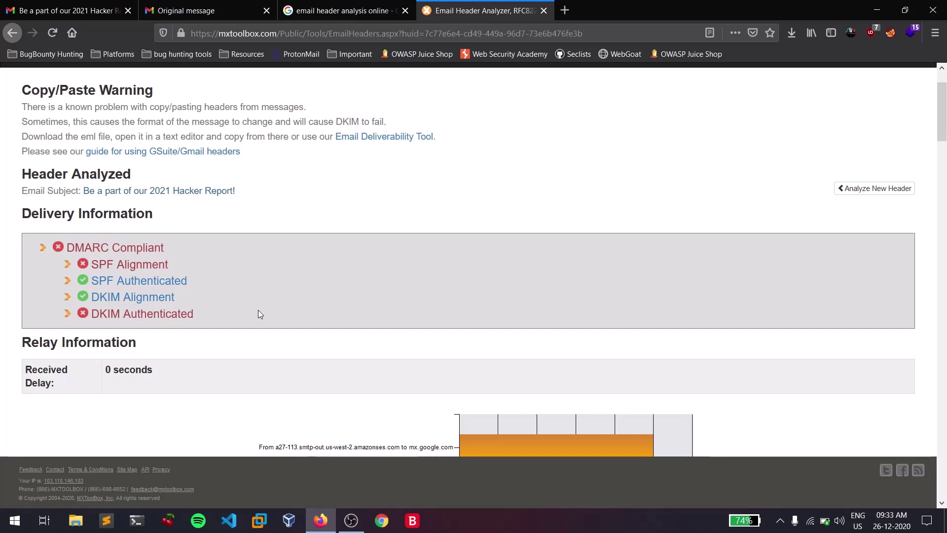
# Compare the source email with the analysis report and examine its delivery, relay, SPF and DKIM information, including the wearehackerone.com DKIM signature details.
pyautogui.hotkey('ctrl', '1')
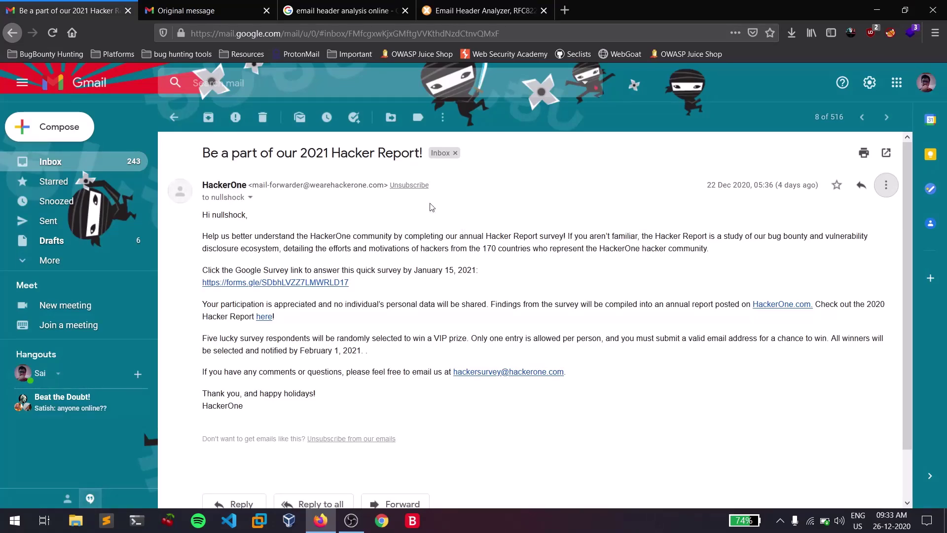
pyautogui.click(431, 15)
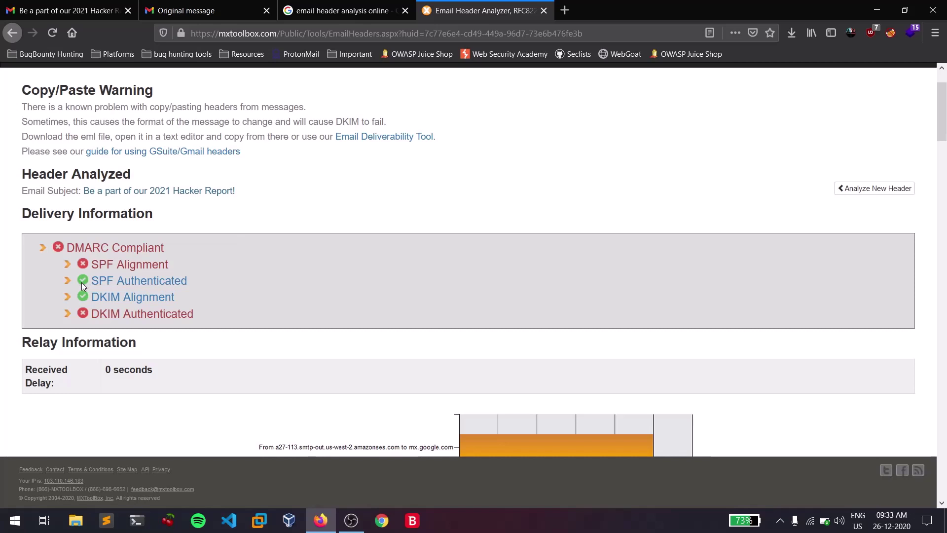
pyautogui.scroll(-1, 81, 283)
pyautogui.scroll(-3, 81, 282)
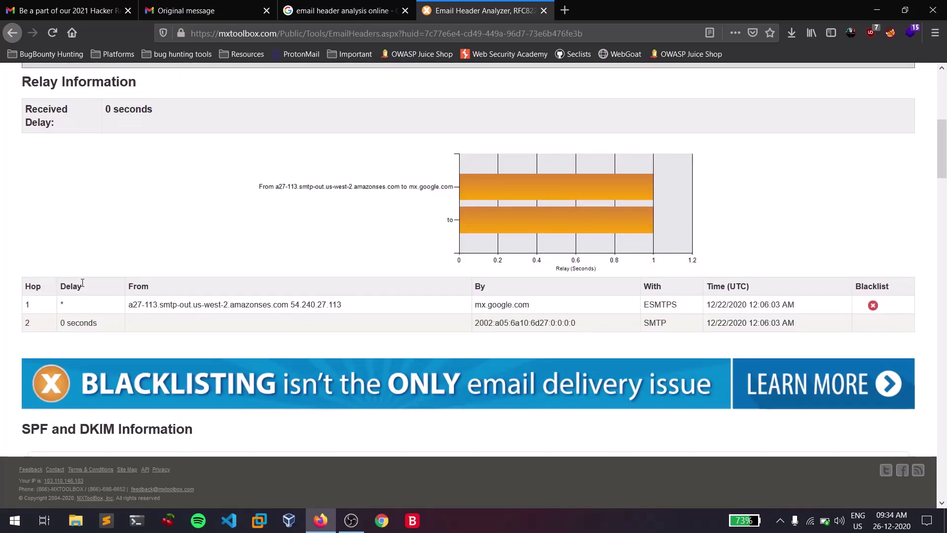
pyautogui.scroll(-4, 2, 265)
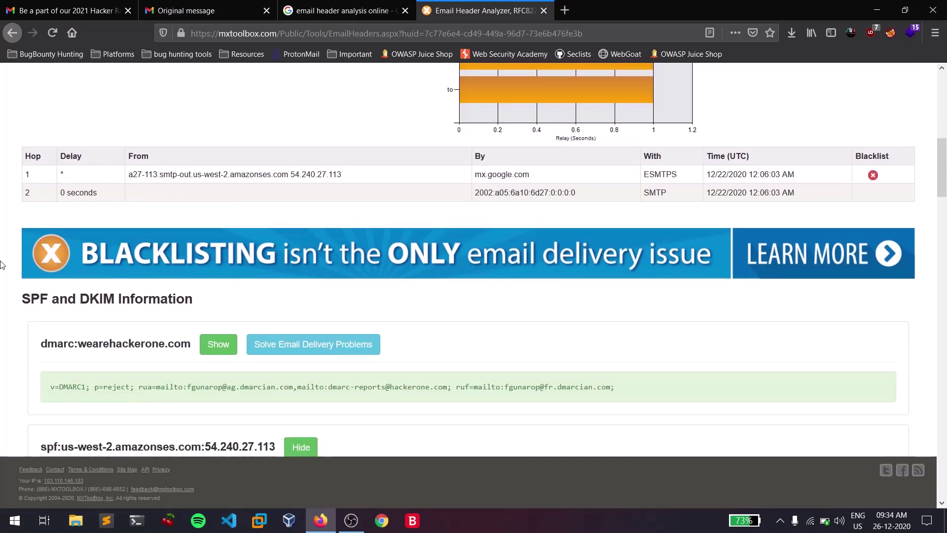
pyautogui.scroll(-3, 2, 265)
pyautogui.scroll(-3, 76, 281)
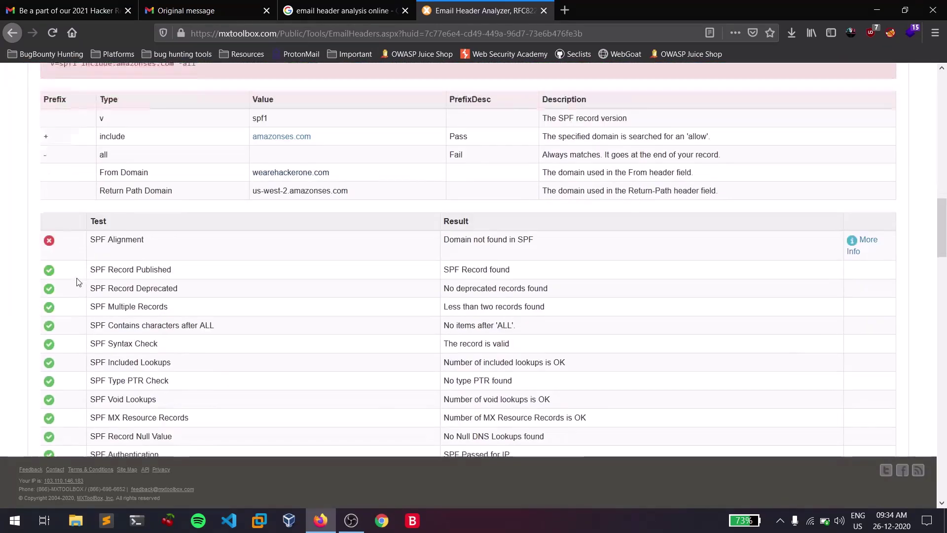
pyautogui.scroll(-3, 76, 281)
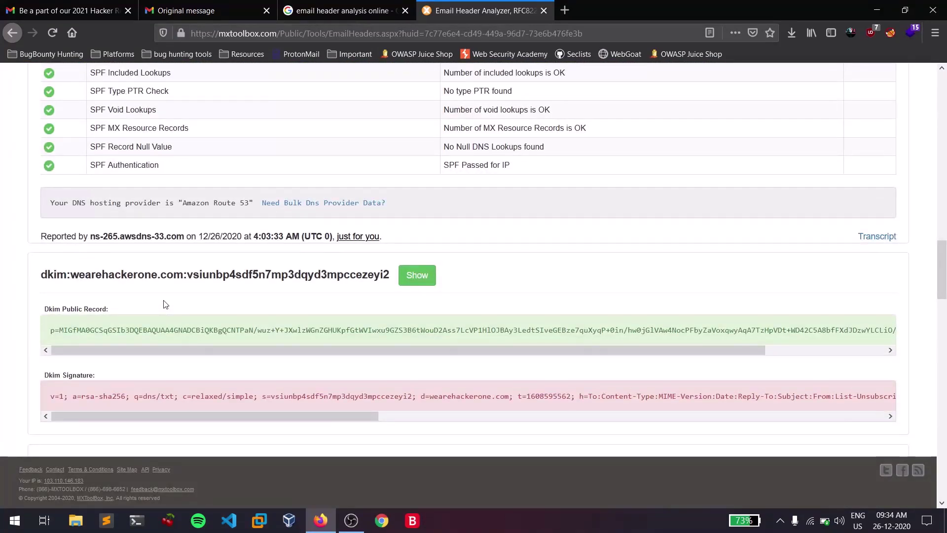
pyautogui.scroll(-3, 170, 304)
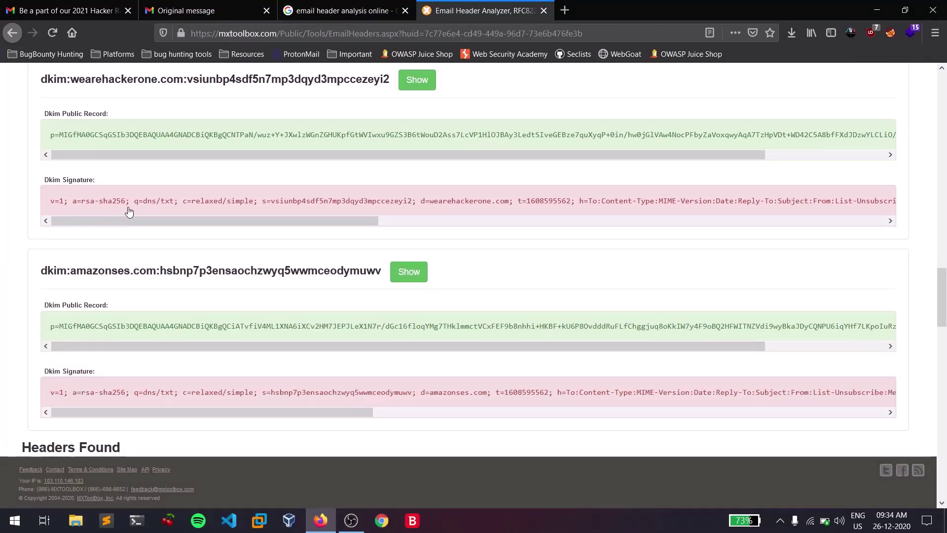
pyautogui.doubleClick(136, 203)
pyautogui.click(135, 202)
pyautogui.click(250, 355)
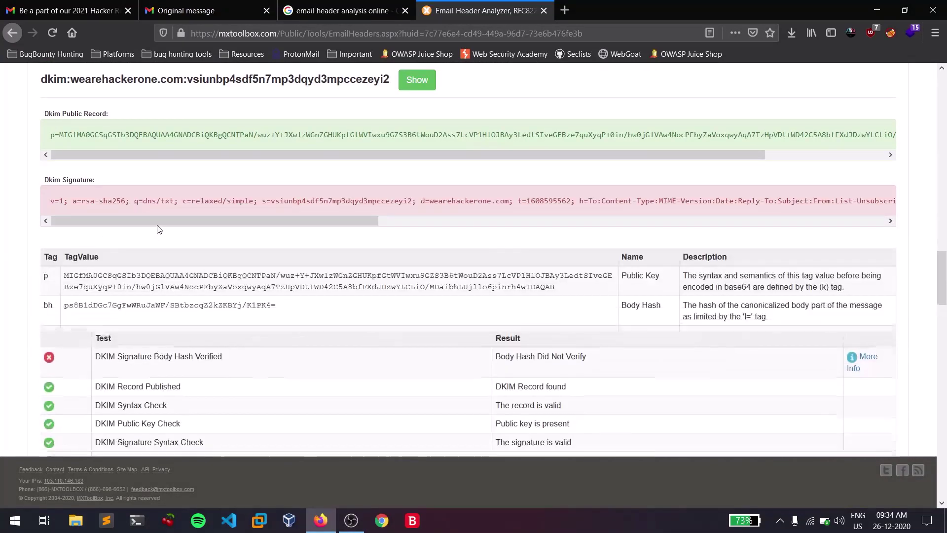
pyautogui.scroll(-5, 256, 351)
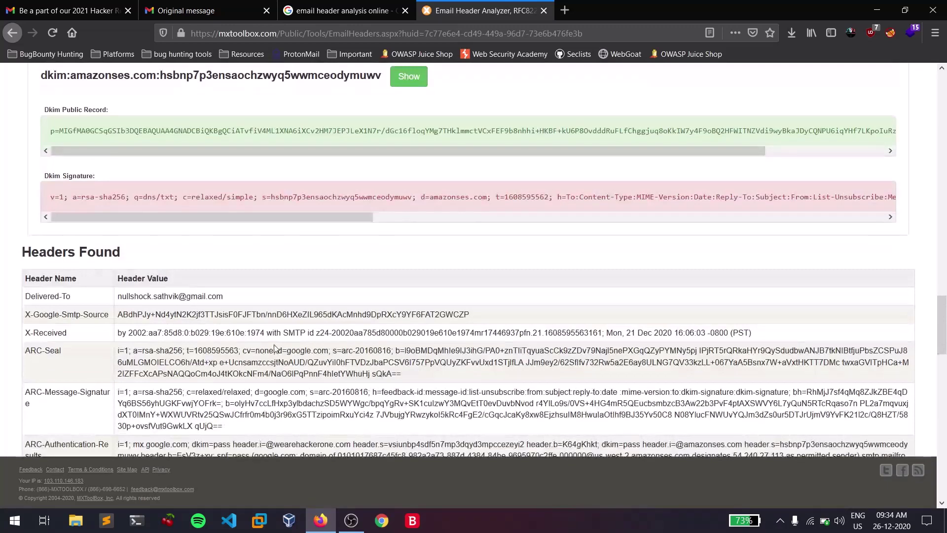
# Examine the parsed headers found, from the delivery address and SMTP source down to the Message-ID and Feedback-ID.
pyautogui.scroll(-4, 276, 348)
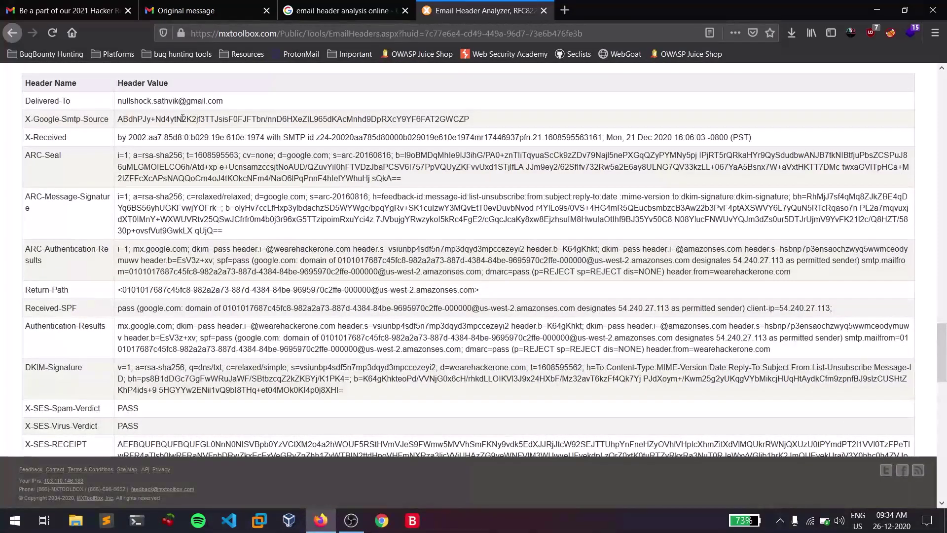
pyautogui.moveTo(120, 104); pyautogui.dragTo(260, 107)
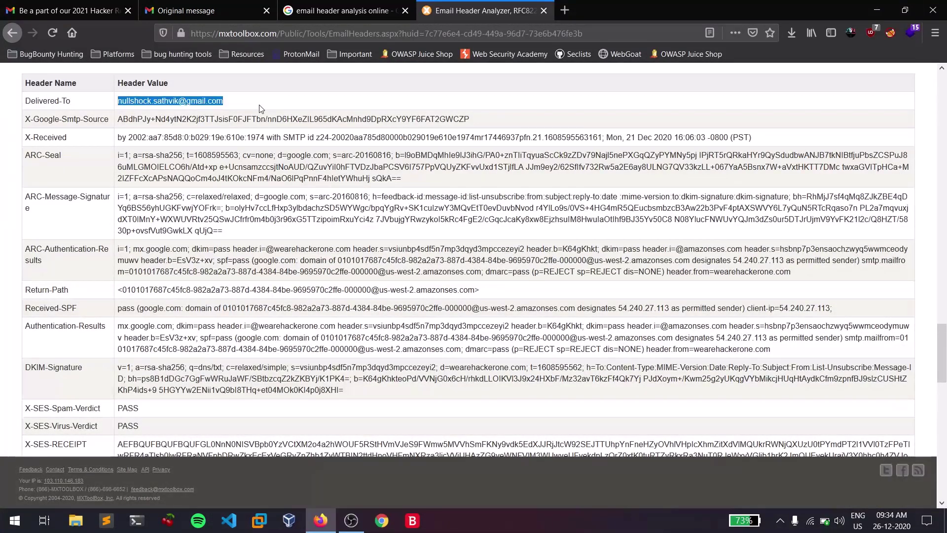
pyautogui.click(261, 109)
pyautogui.moveTo(117, 120); pyautogui.dragTo(487, 123)
pyautogui.scroll(-1, 247, 158)
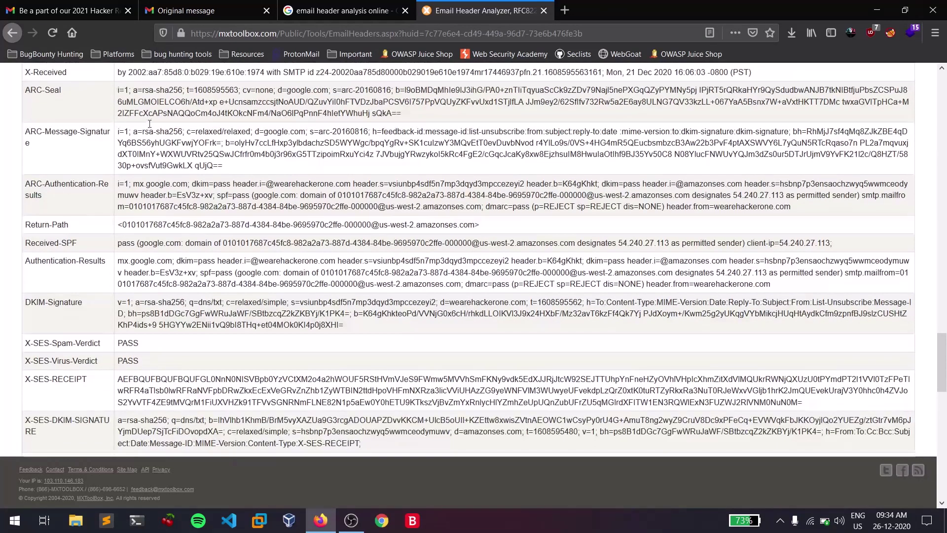
pyautogui.scroll(-2, 162, 193)
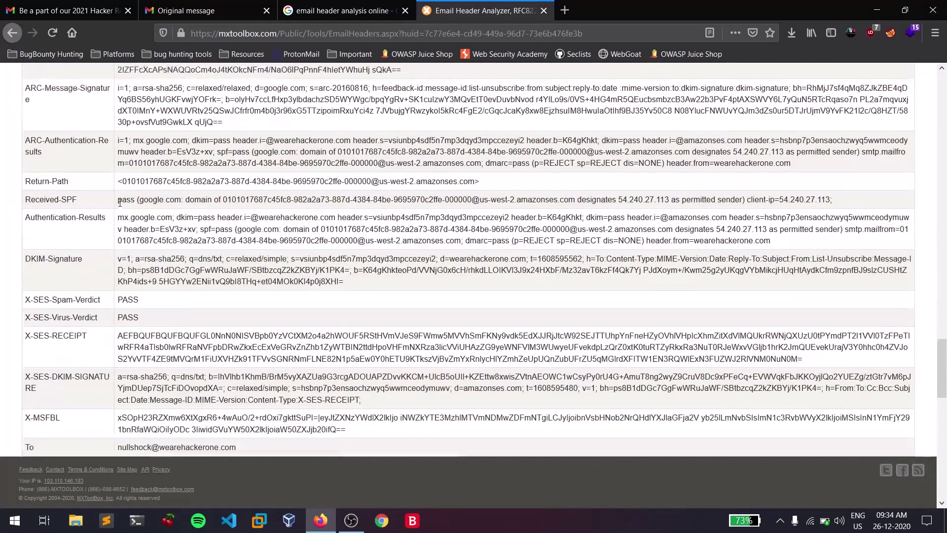
pyautogui.scroll(-3, 192, 231)
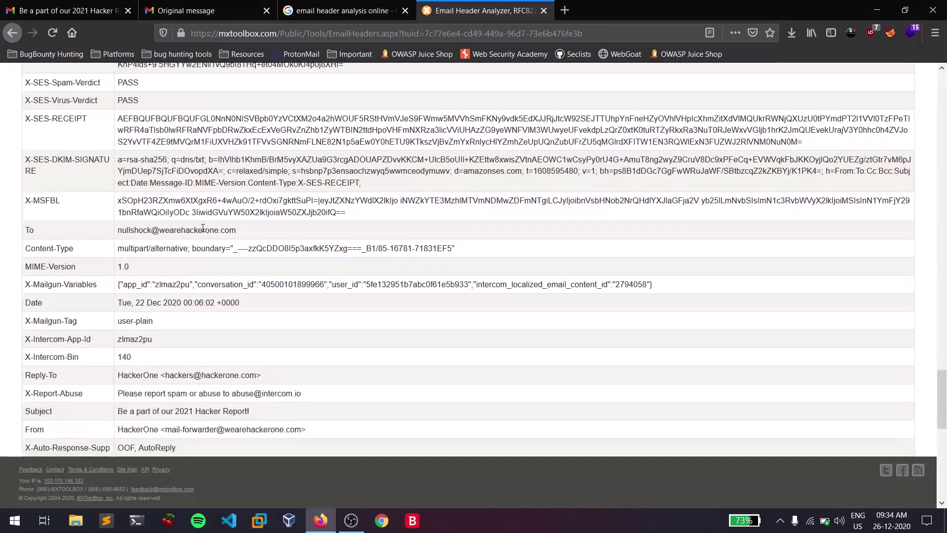
pyautogui.scroll(-2, 192, 241)
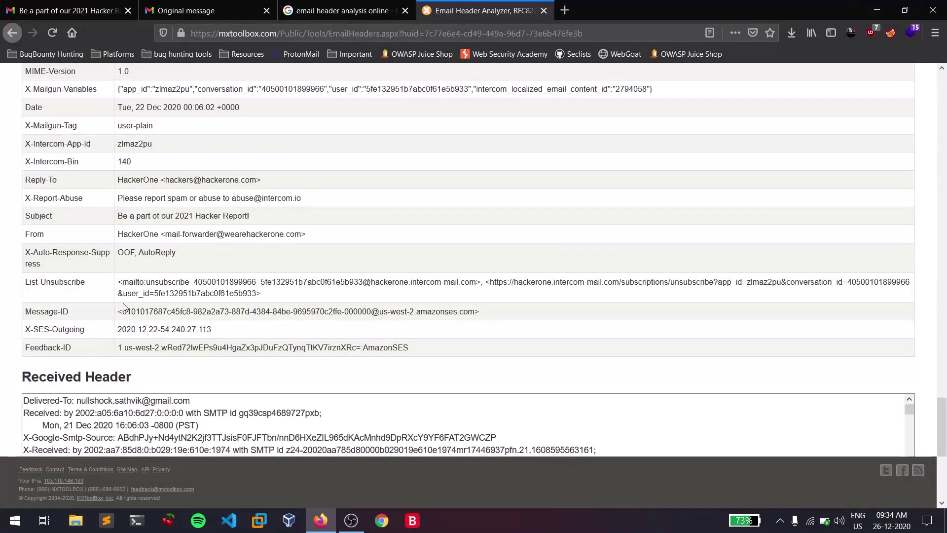
pyautogui.moveTo(122, 311); pyautogui.dragTo(479, 312)
pyautogui.click(190, 327)
pyautogui.tripleClick(333, 345)
# Read through the raw received header, then review the report back up to its delivery summary.
pyautogui.scroll(-5, 336, 340)
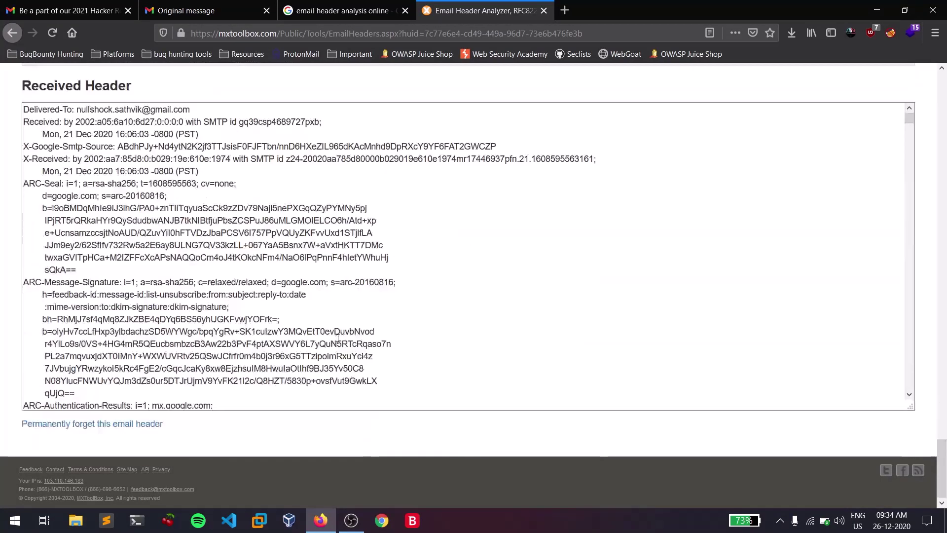
pyautogui.scroll(-10, 338, 341)
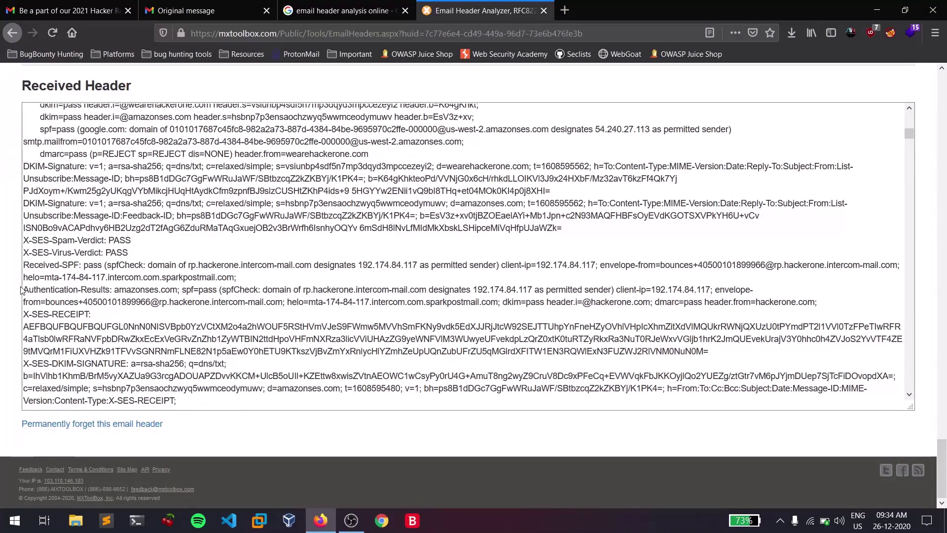
pyautogui.scroll(15, 3, 299)
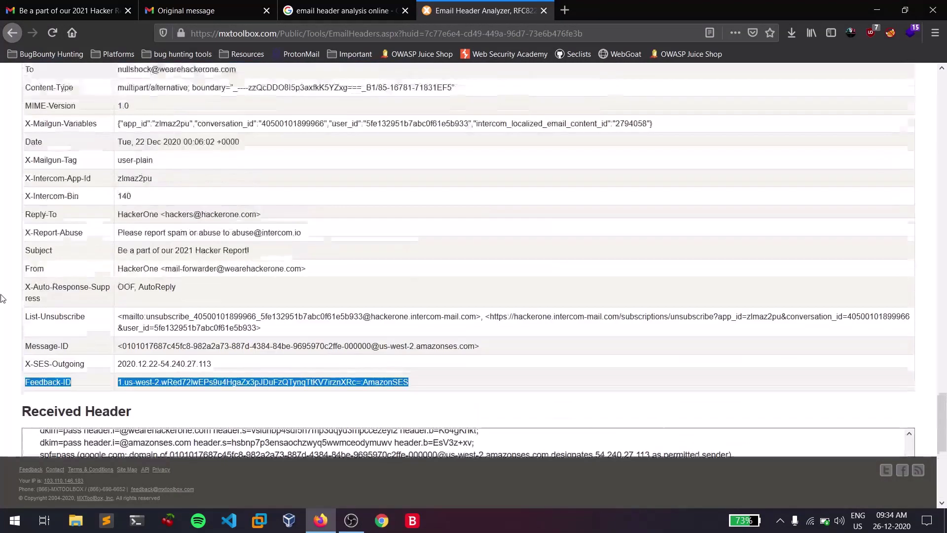
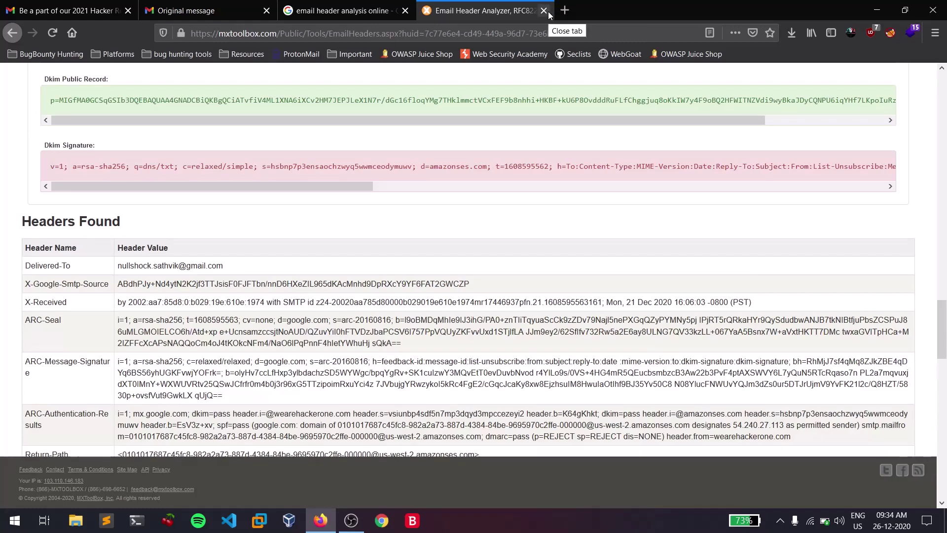
pyautogui.scroll(20, 1, 169)
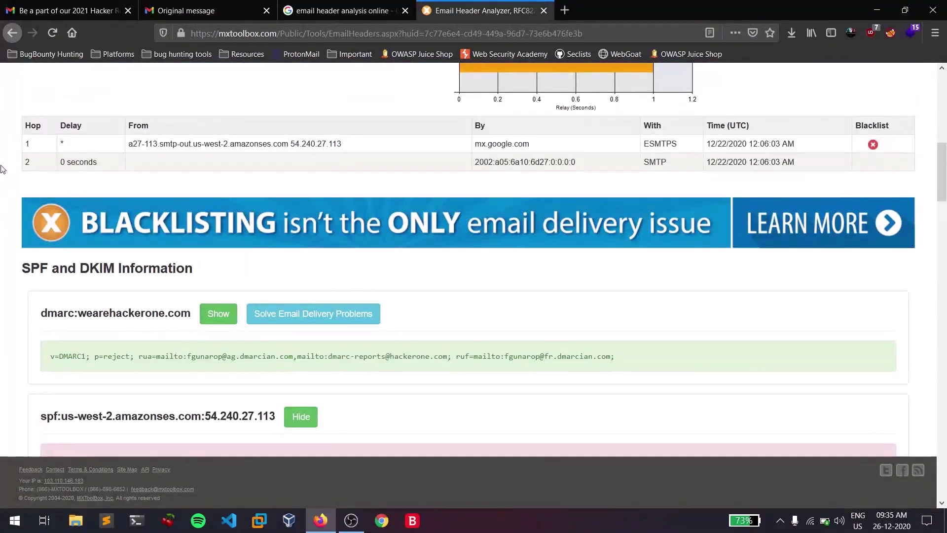
pyautogui.scroll(5, 1, 169)
pyautogui.scroll(5, 197, 167)
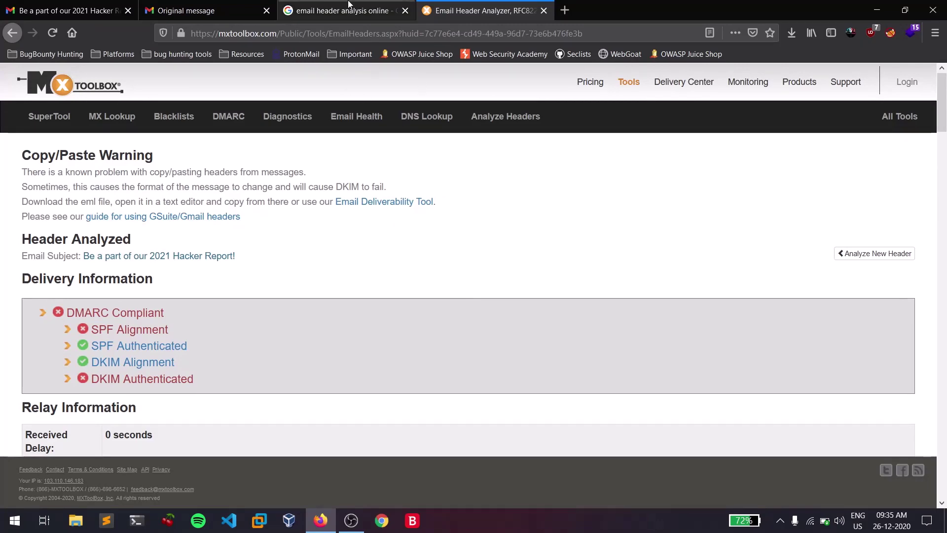
# Open the mailheader.org "Analyze my mail header" result from the Google search in a new tab.
pyautogui.click(333, 6)
pyautogui.scroll(-3, 7, 232)
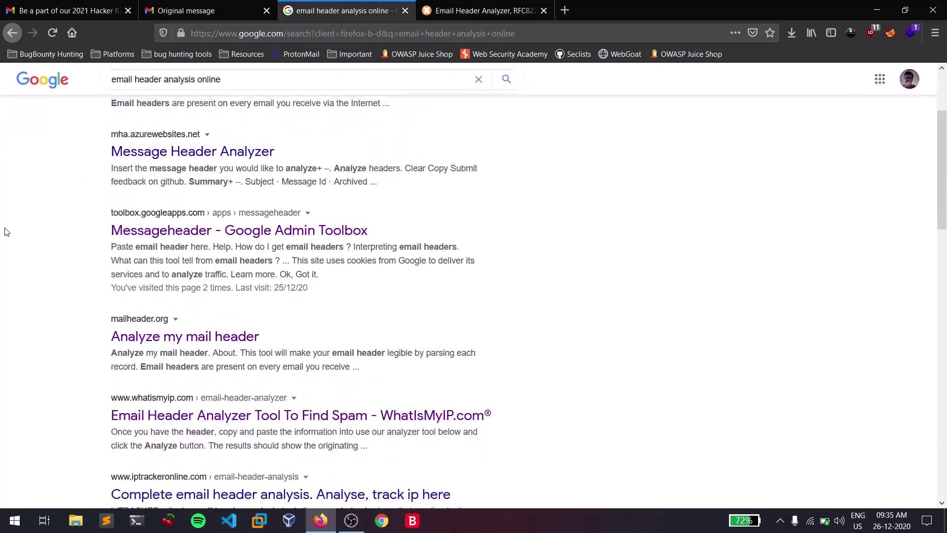
pyautogui.rightClick(143, 339)
pyautogui.click(179, 345)
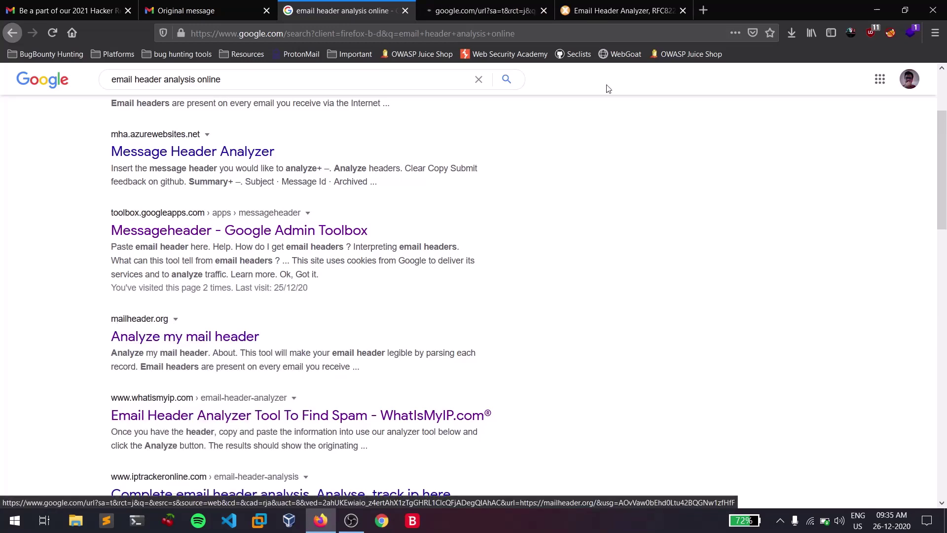
# Paste the copied original message into the mailheader.org analysis form and submit it.
pyautogui.hotkey('ctrl', 'Tab')
pyautogui.scroll(-5, 626, 163)
pyautogui.click(537, 262)
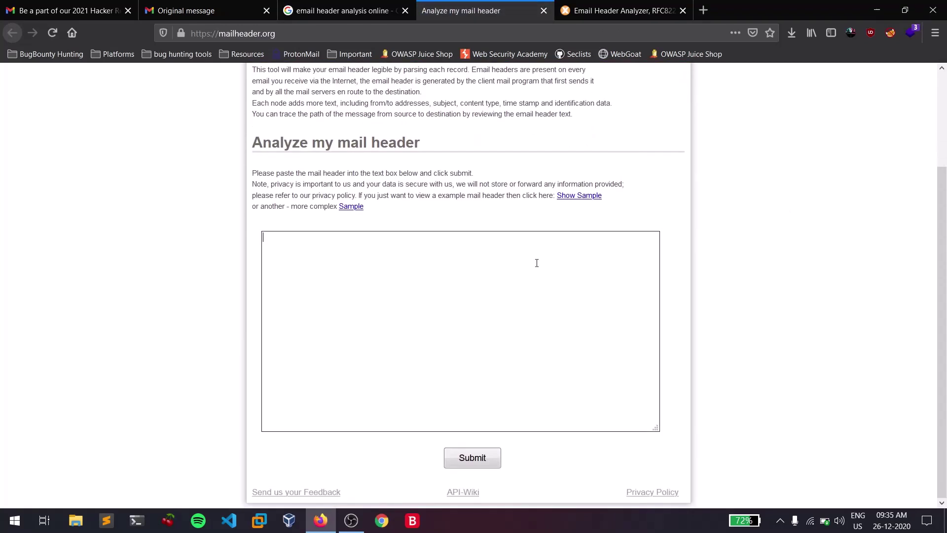
pyautogui.hotkey('ctrl', 'v')
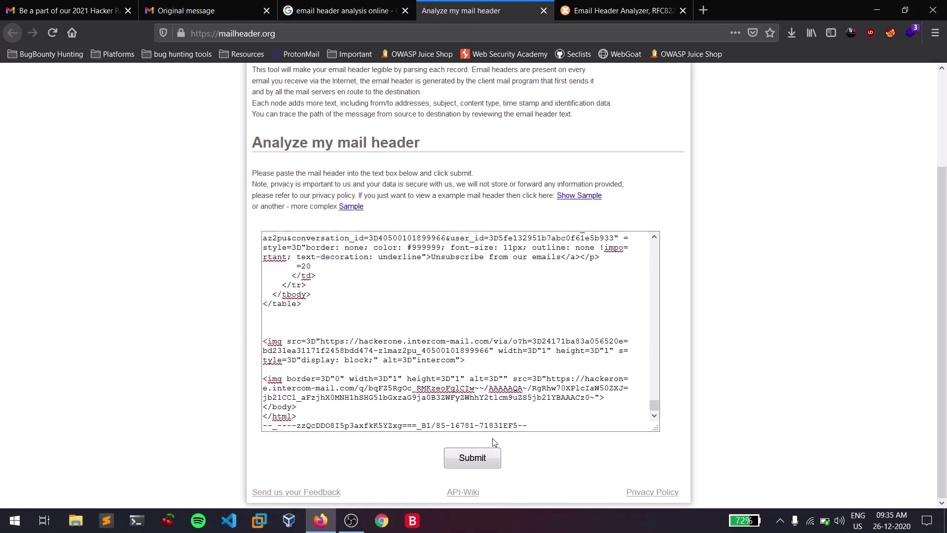
pyautogui.click(486, 454)
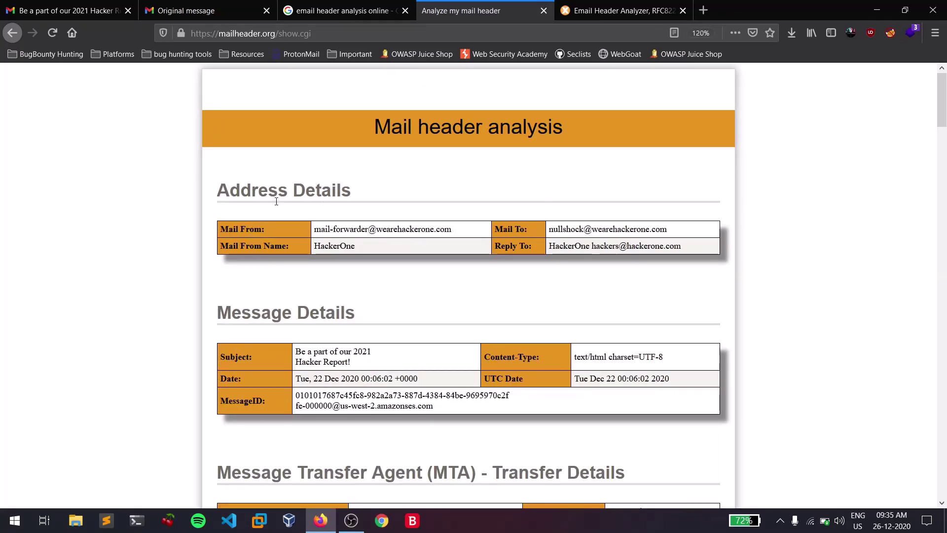
# Examine the Address Details of the mail header analysis, including the sender and recipient addresses.
pyautogui.scroll(-3, 377, 226)
pyautogui.moveTo(354, 169); pyautogui.dragTo(308, 167)
pyautogui.click(610, 177)
pyautogui.moveTo(549, 156); pyautogui.dragTo(669, 155)
pyautogui.click(560, 221)
# Examine the Message Details, including the content type, UTC date and the Message-ID with its sending domain.
pyautogui.scroll(-6, 561, 223)
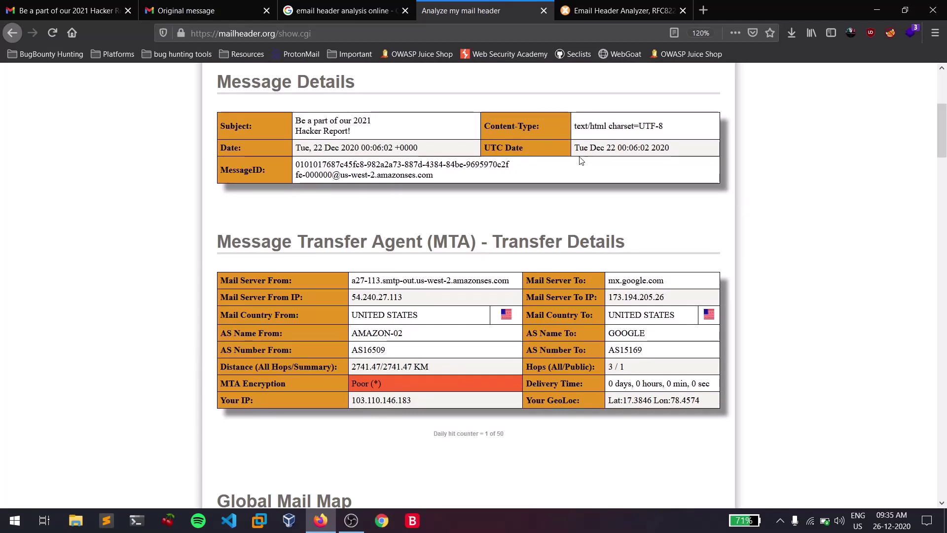
pyautogui.moveTo(574, 148); pyautogui.dragTo(572, 127)
pyautogui.click(468, 192)
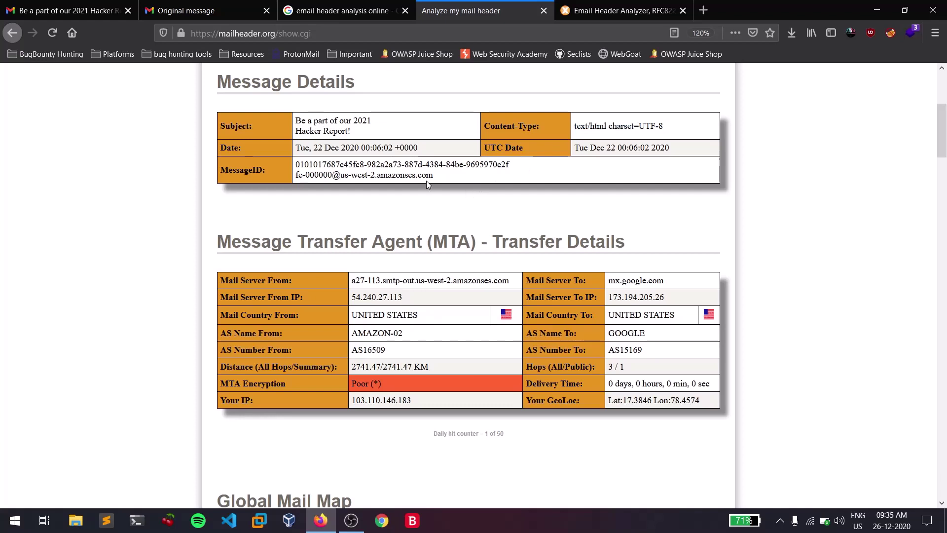
pyautogui.moveTo(427, 181); pyautogui.dragTo(294, 167)
pyautogui.click(363, 177)
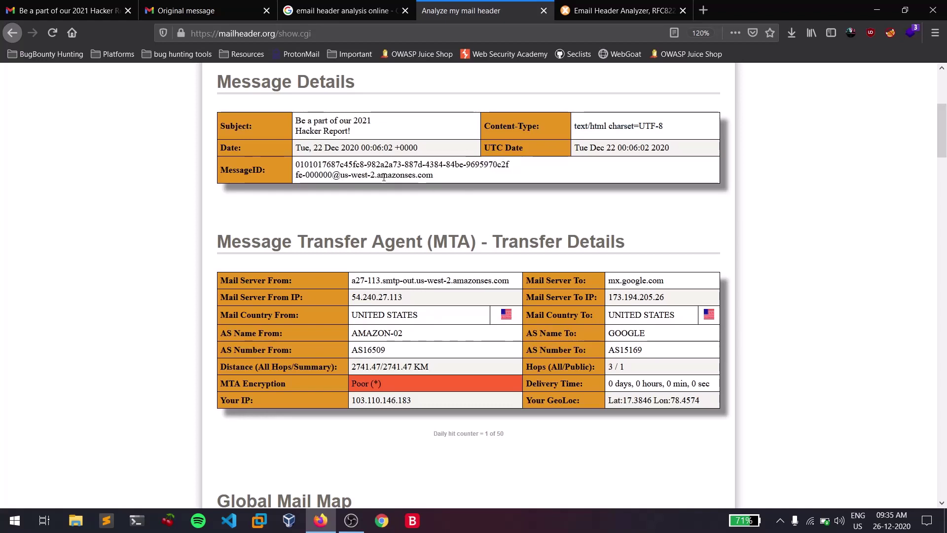
pyautogui.moveTo(376, 175); pyautogui.dragTo(424, 179)
pyautogui.click(446, 178)
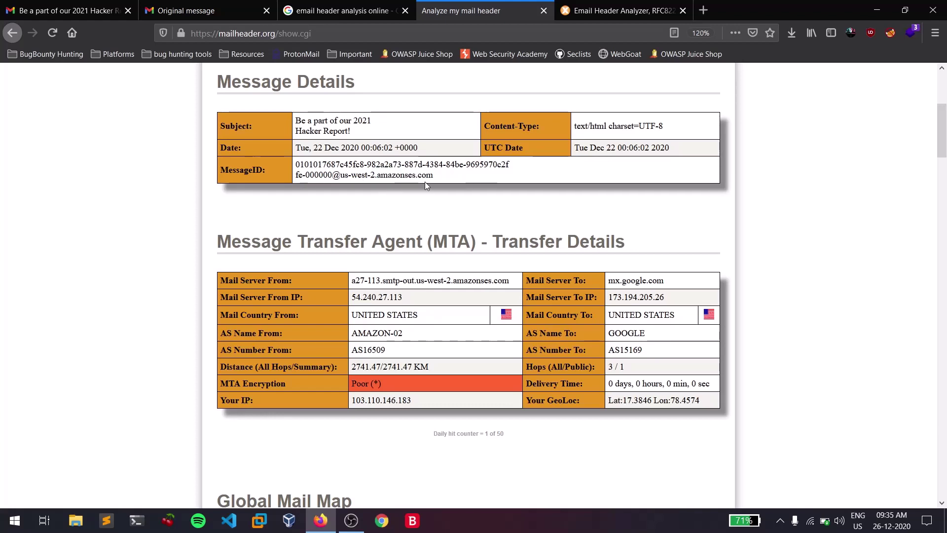
# Compare the sending and receiving mail servers and their IP addresses in the MTA Transfer Details.
pyautogui.scroll(-3, 424, 181)
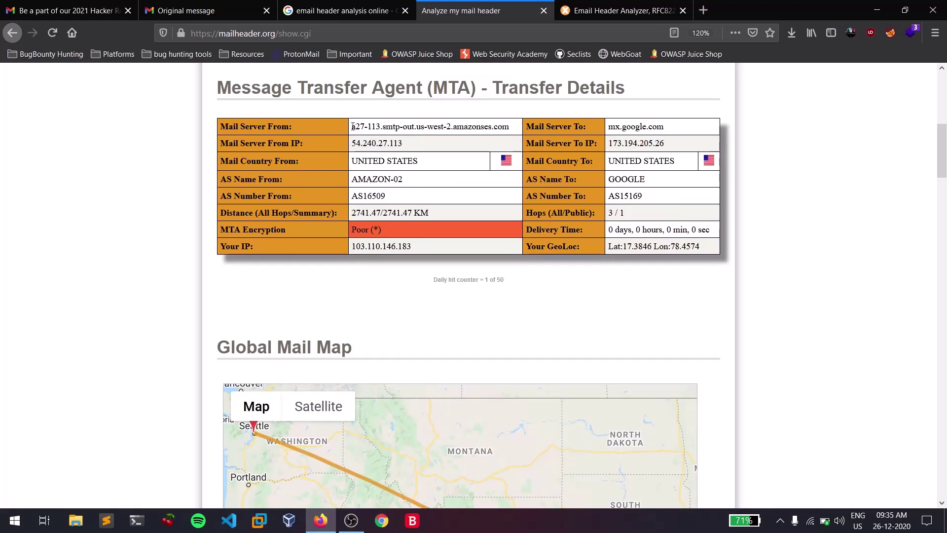
pyautogui.moveTo(352, 126); pyautogui.dragTo(513, 137)
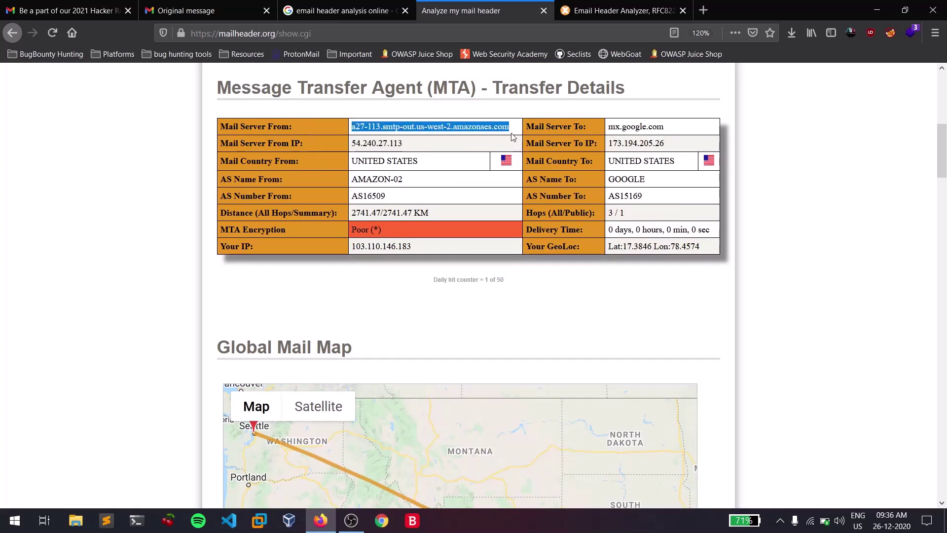
pyautogui.click(622, 134)
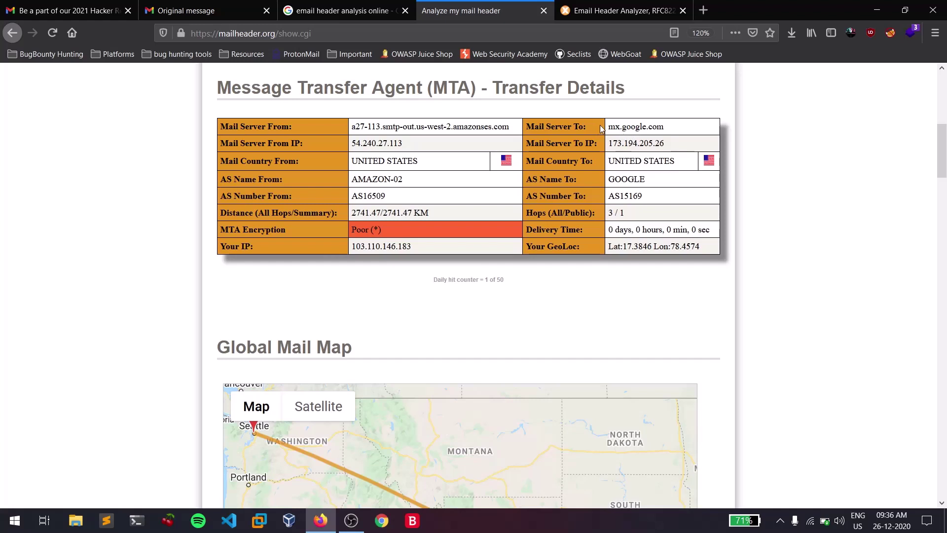
pyautogui.moveTo(605, 127); pyautogui.dragTo(664, 128)
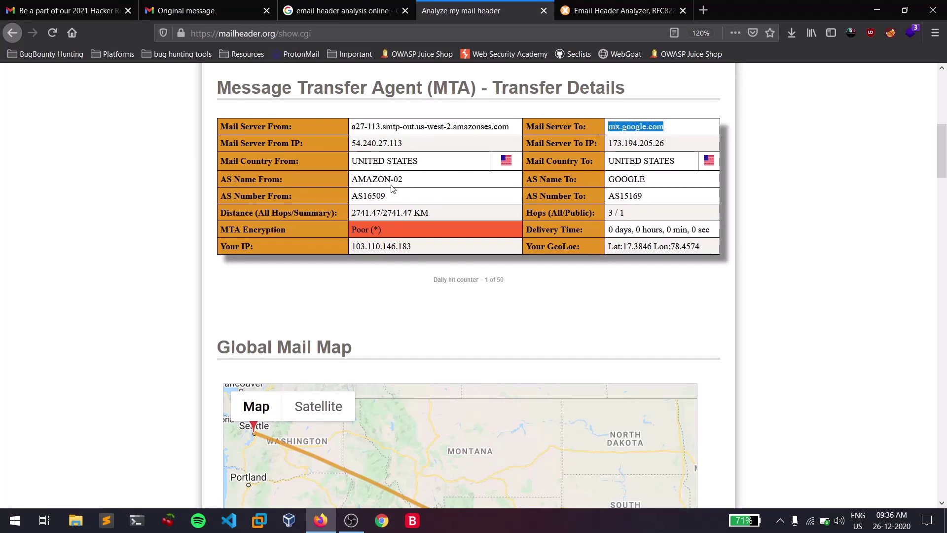
pyautogui.moveTo(425, 143); pyautogui.dragTo(344, 146)
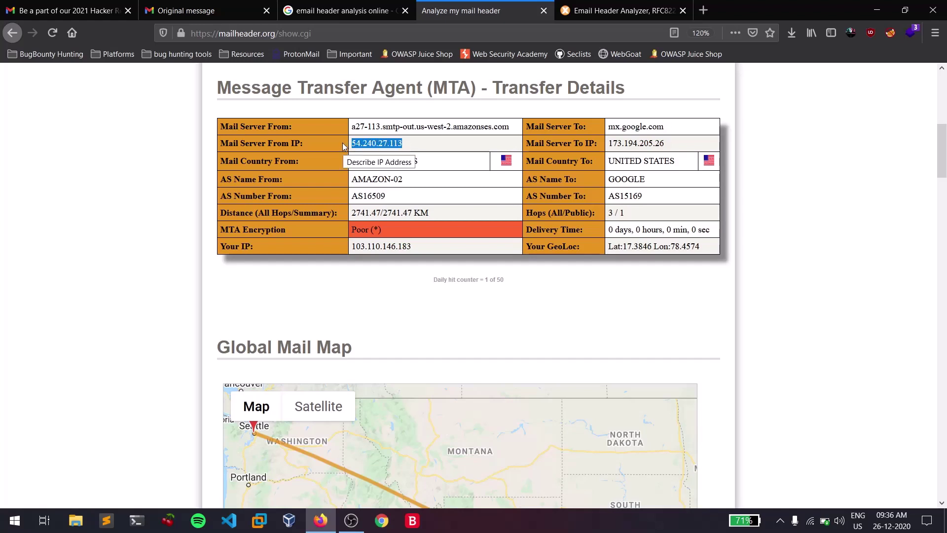
pyautogui.moveTo(607, 144); pyautogui.dragTo(667, 143)
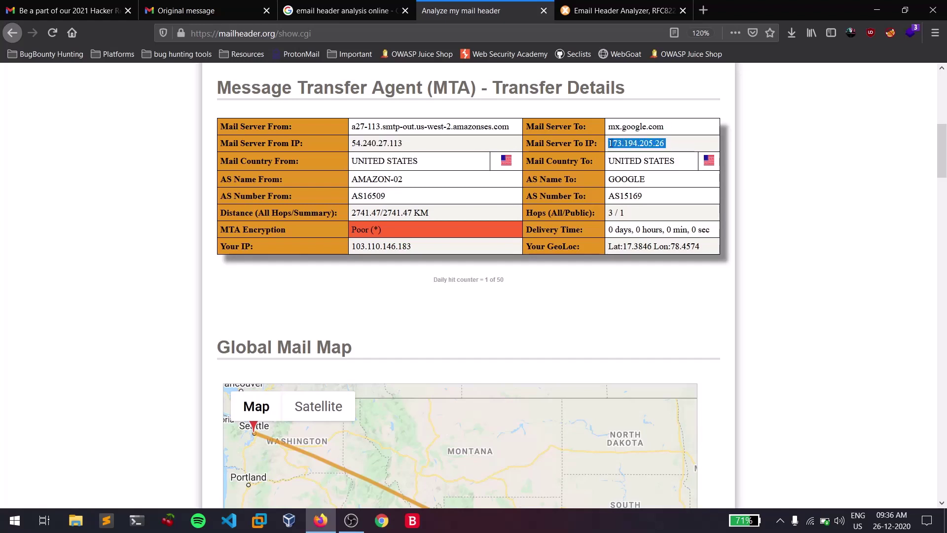
pyautogui.click(412, 200)
pyautogui.scroll(-1, 388, 187)
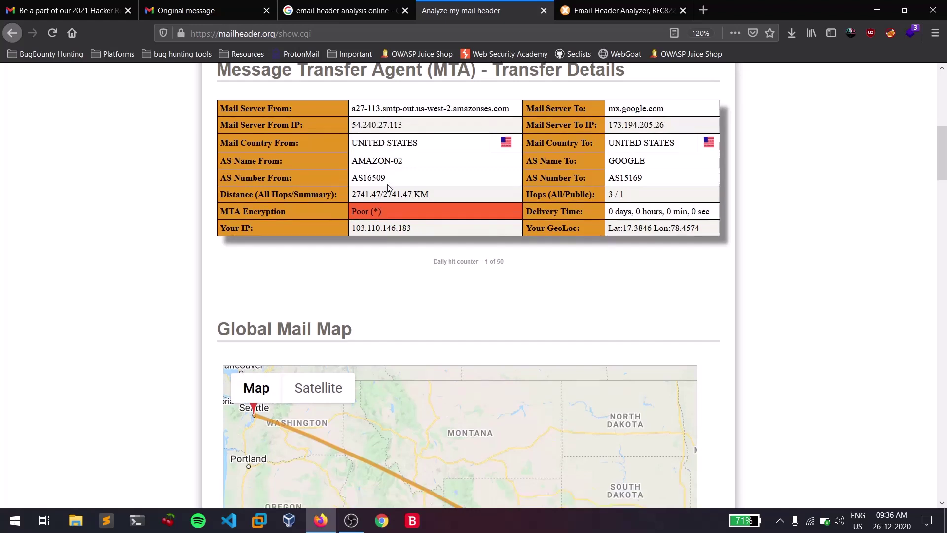
pyautogui.scroll(1, 425, 168)
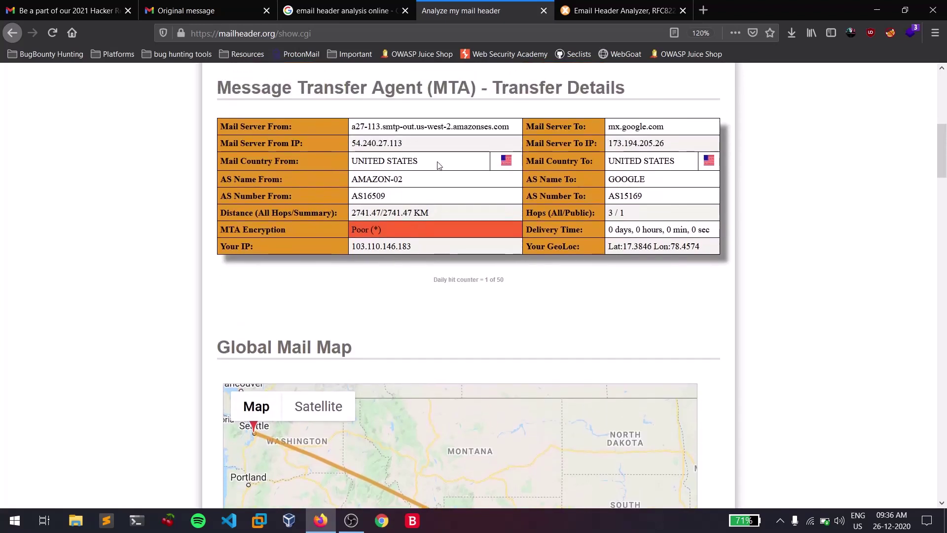
# Check the source and destination countries, recheck the receiving server, and review the sender's AS name and the MTA encryption entry.
pyautogui.tripleClick(399, 167)
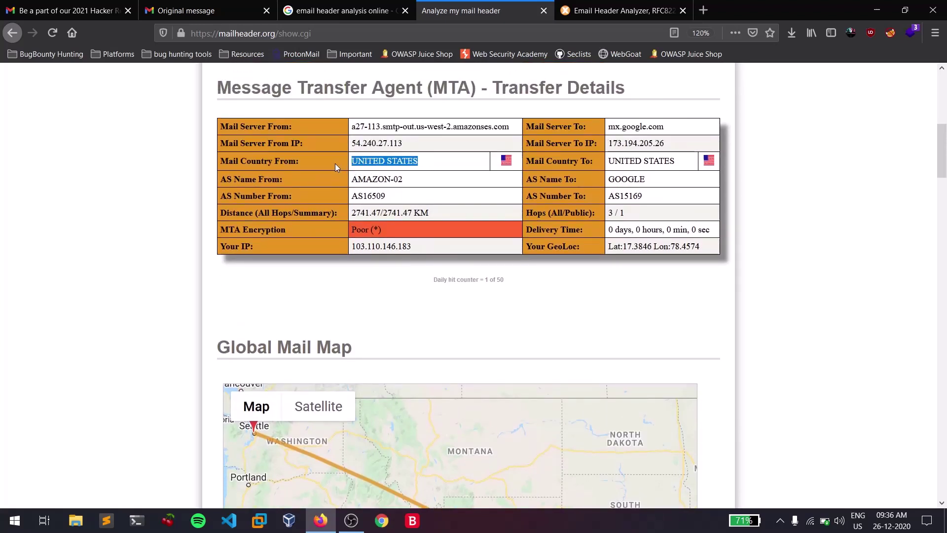
pyautogui.tripleClick(683, 163)
pyautogui.click(676, 147)
pyautogui.moveTo(675, 147); pyautogui.dragTo(606, 144)
pyautogui.click(645, 141)
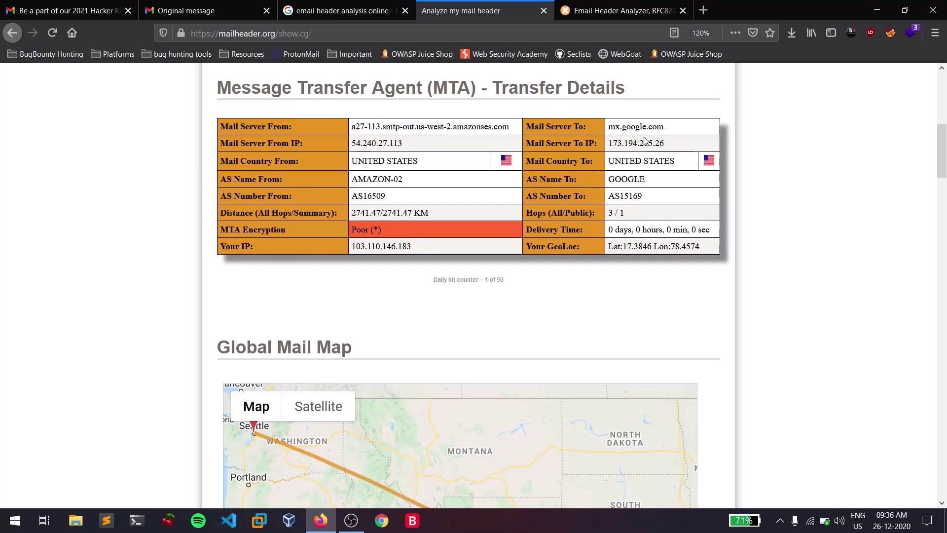
pyautogui.moveTo(667, 130); pyautogui.dragTo(607, 129)
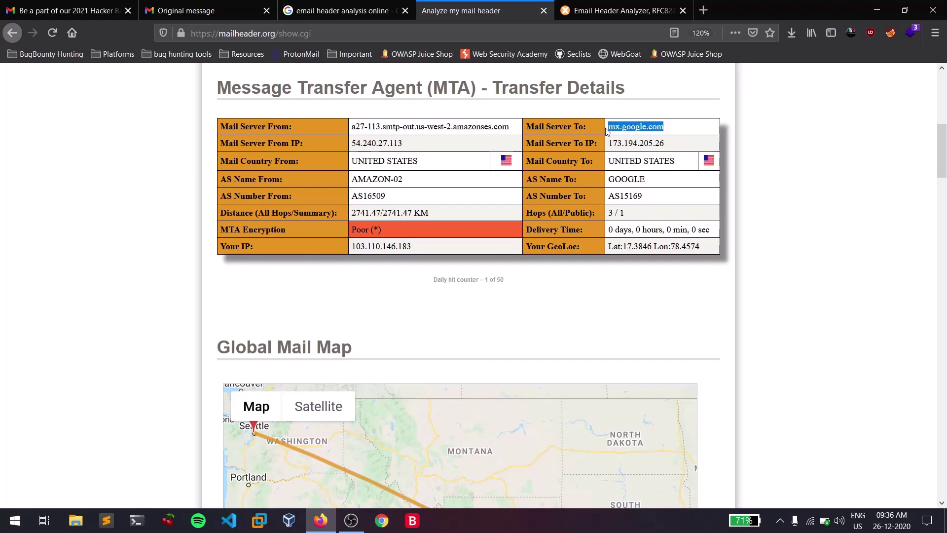
pyautogui.click(641, 148)
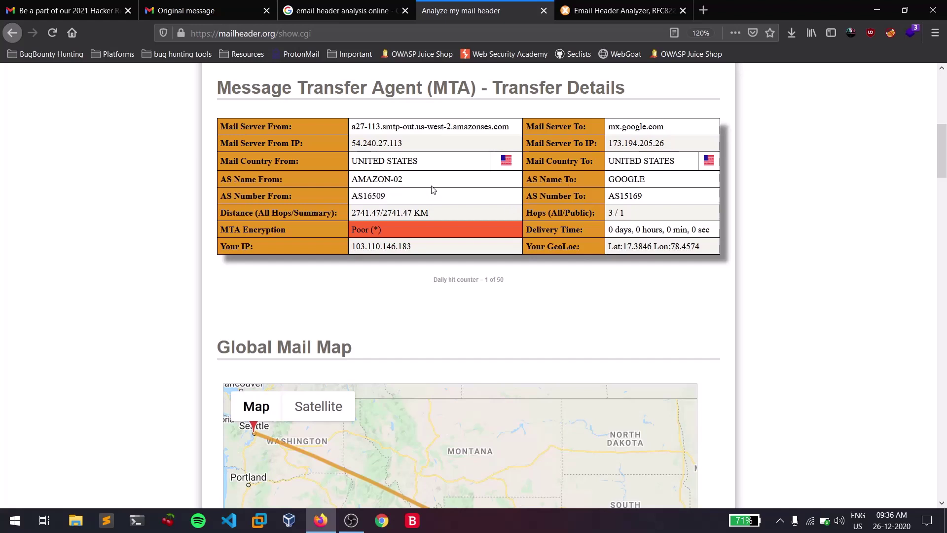
pyautogui.moveTo(401, 179); pyautogui.dragTo(351, 180)
pyautogui.click(390, 232)
pyautogui.moveTo(285, 229); pyautogui.dragTo(207, 229)
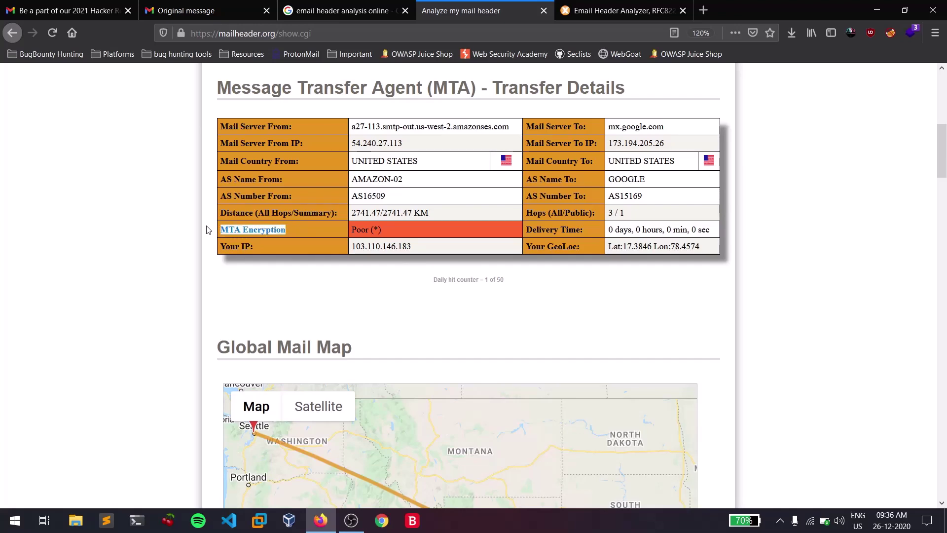
pyautogui.click(454, 310)
# View the mail's route on the Global Mail Map, glance back at the MxToolbox report and return to the mailheader.org analysis.
pyautogui.scroll(-2, 675, 195)
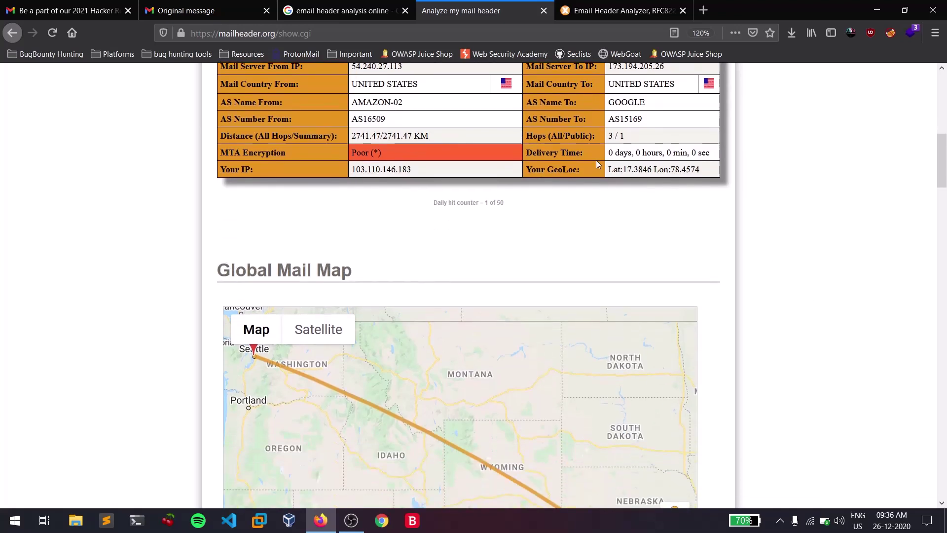
pyautogui.scroll(-4, 797, 306)
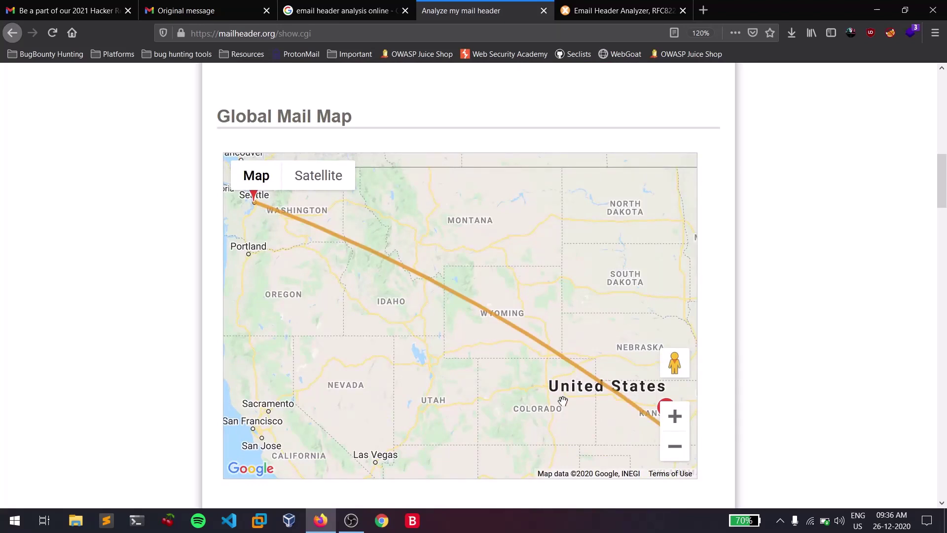
pyautogui.scroll(-4, 858, 408)
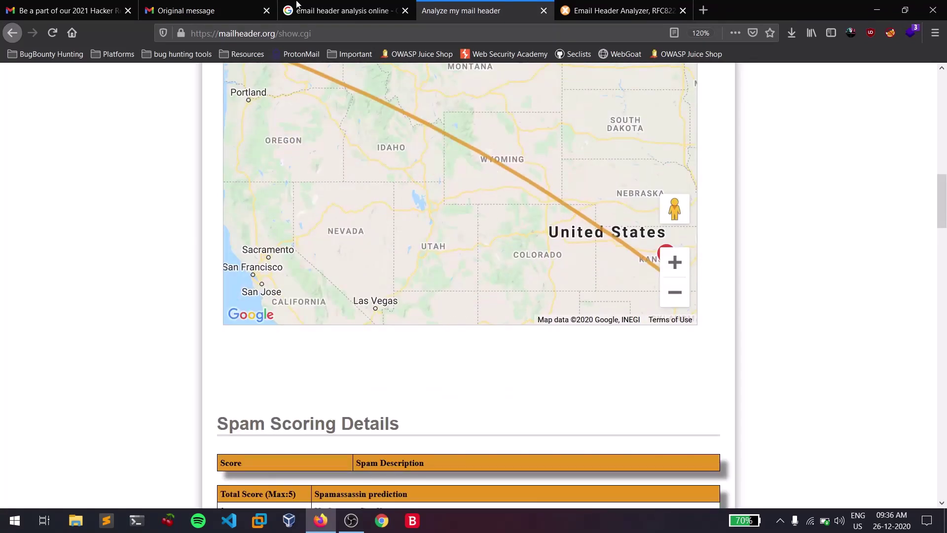
pyautogui.click(99, 7)
pyautogui.click(621, 10)
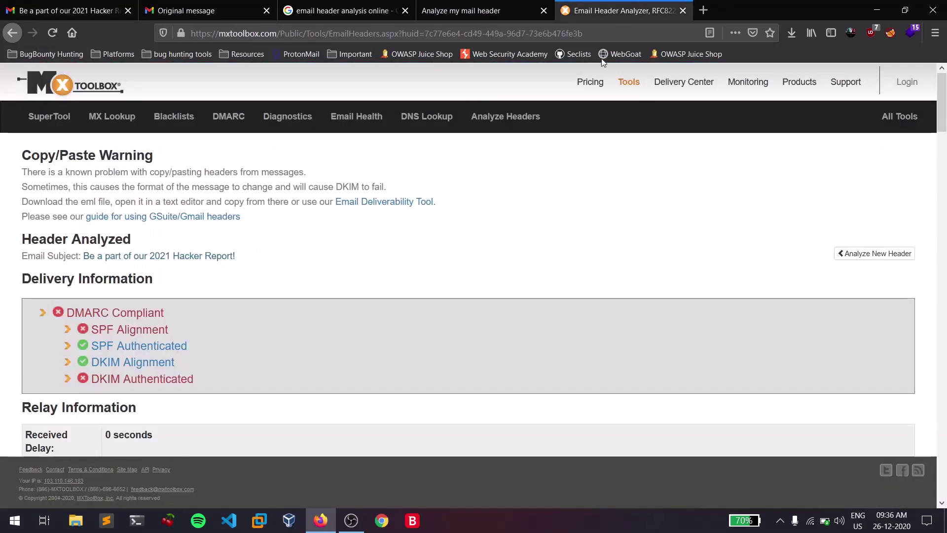
pyautogui.click(461, 9)
# Review the Spam Scoring Details and Hop Details, continuing through the X-Header table to the raw mail header.
pyautogui.scroll(-2, 789, 296)
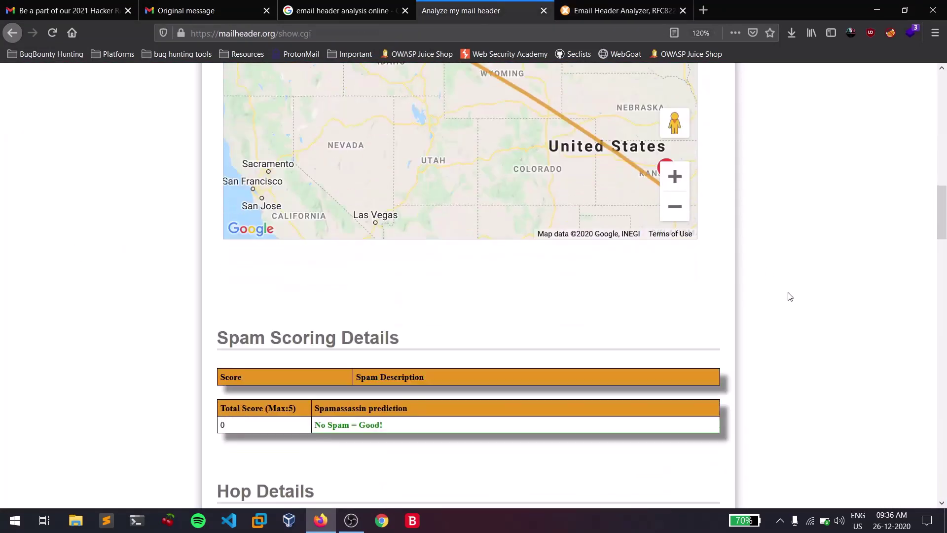
pyautogui.scroll(-6, 790, 296)
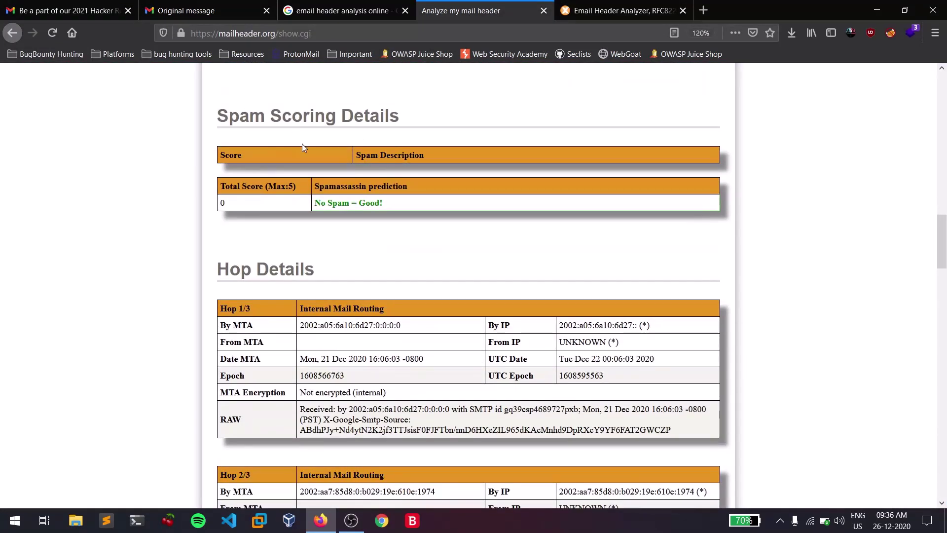
pyautogui.moveTo(315, 203); pyautogui.dragTo(404, 204)
pyautogui.click(404, 205)
pyautogui.scroll(-3, 580, 267)
pyautogui.scroll(-6, 491, 264)
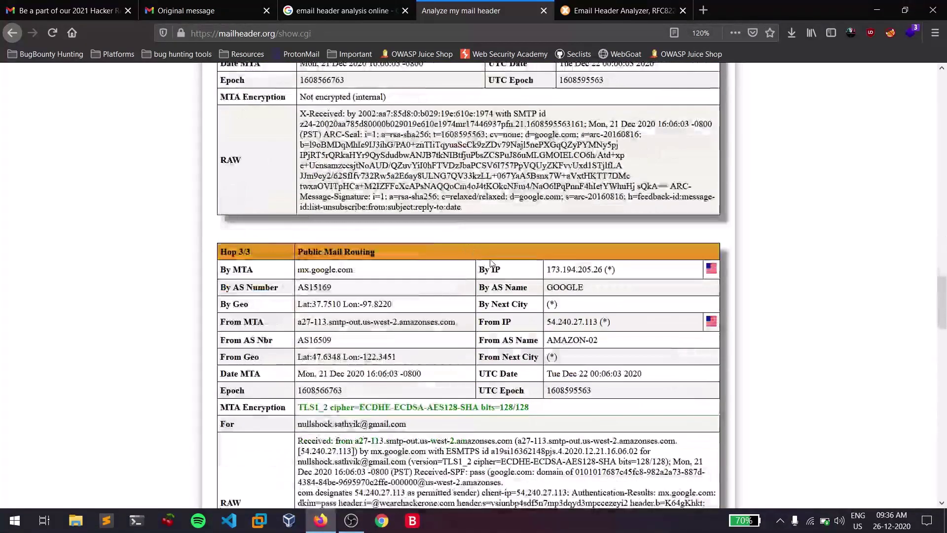
pyautogui.scroll(-10, 491, 263)
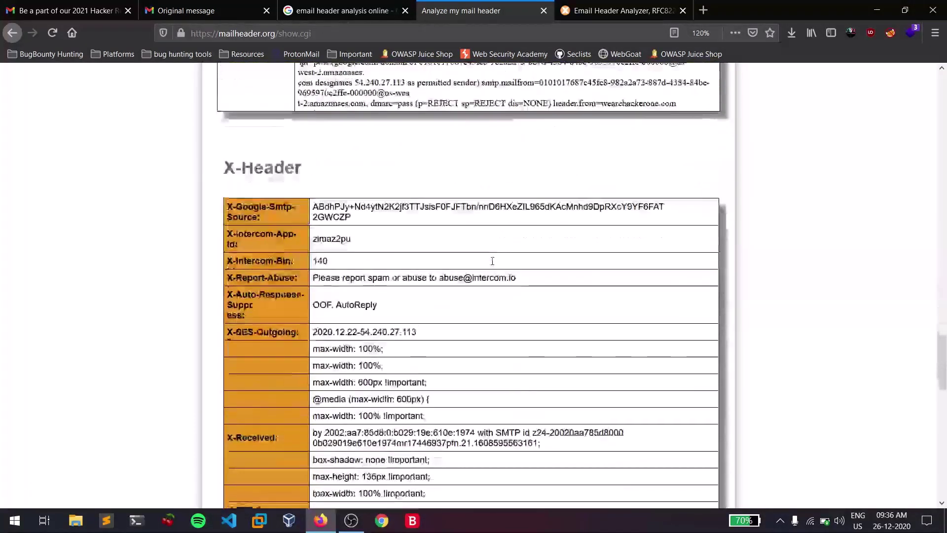
pyautogui.scroll(-3, 492, 260)
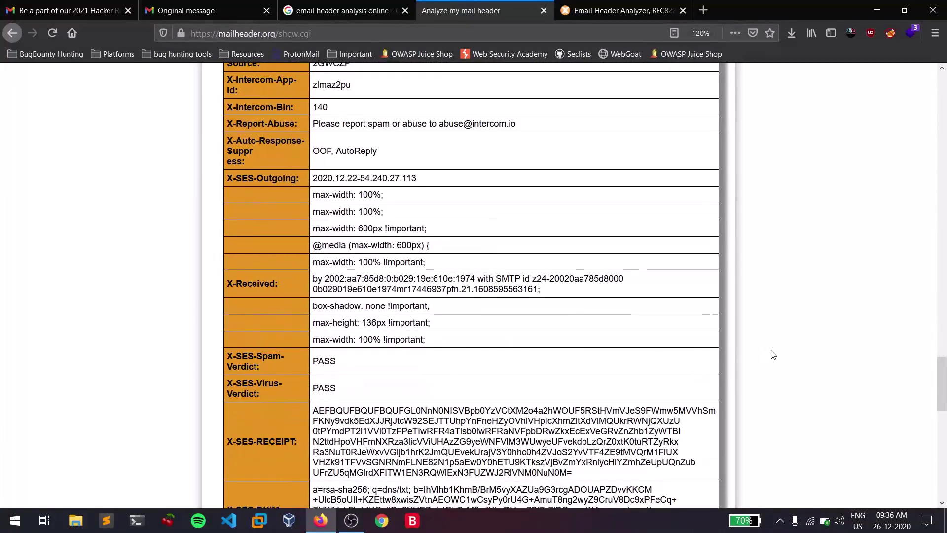
pyautogui.scroll(-8, 549, 350)
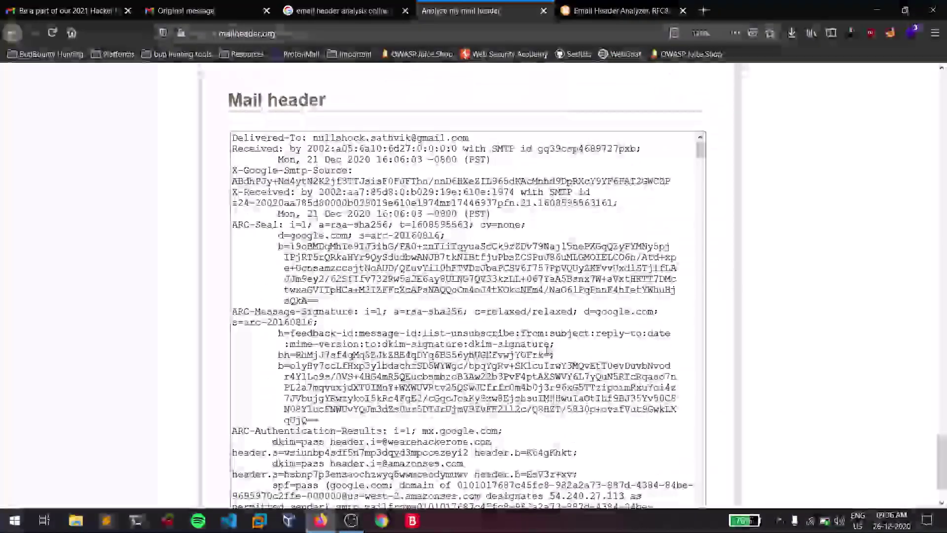
# Examine the X-SES-Spam-Verdict, X-SES-Virus-Verdict and X-MSFBL entries, finishing at the raw mail header.
pyautogui.scroll(8, 264, 162)
pyautogui.moveTo(264, 162); pyautogui.dragTo(229, 125)
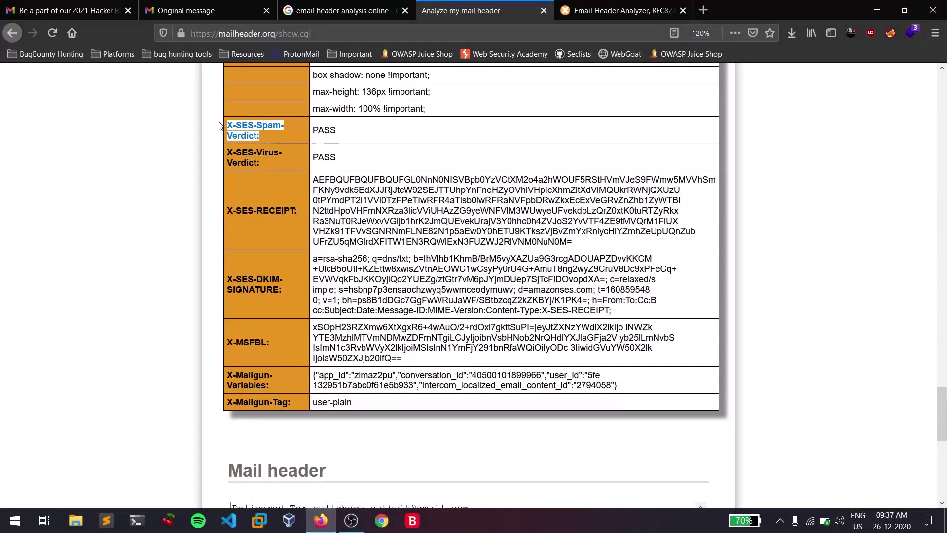
pyautogui.click(257, 146)
pyautogui.doubleClick(333, 160)
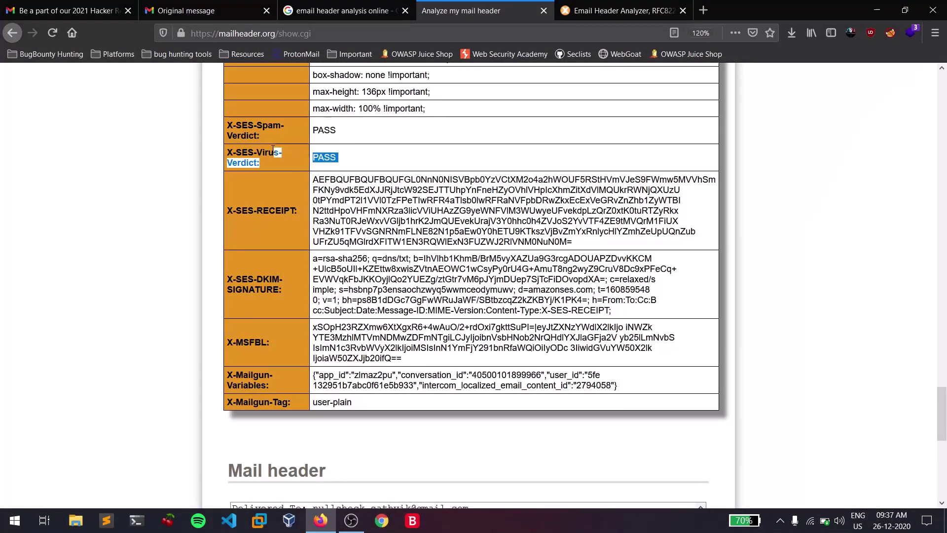
pyautogui.scroll(-3, 423, 230)
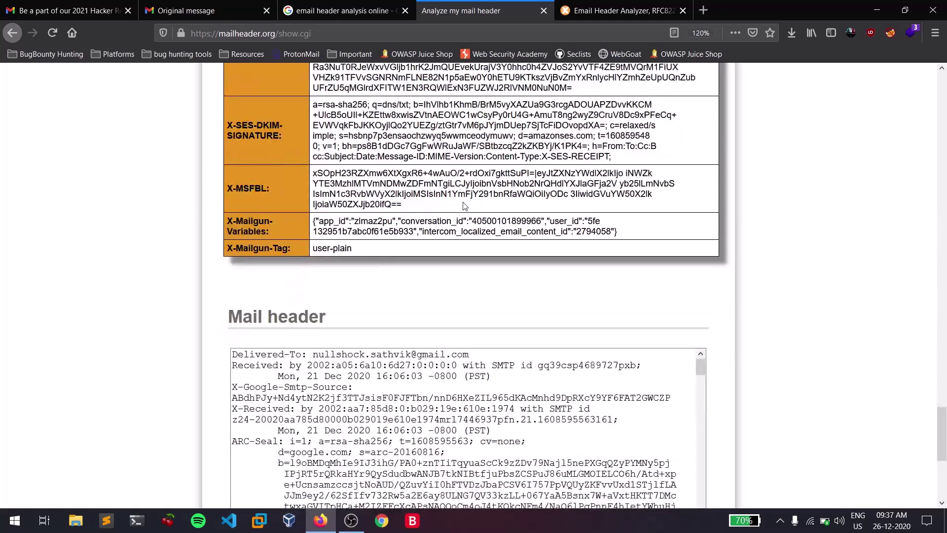
pyautogui.moveTo(398, 213); pyautogui.dragTo(313, 173)
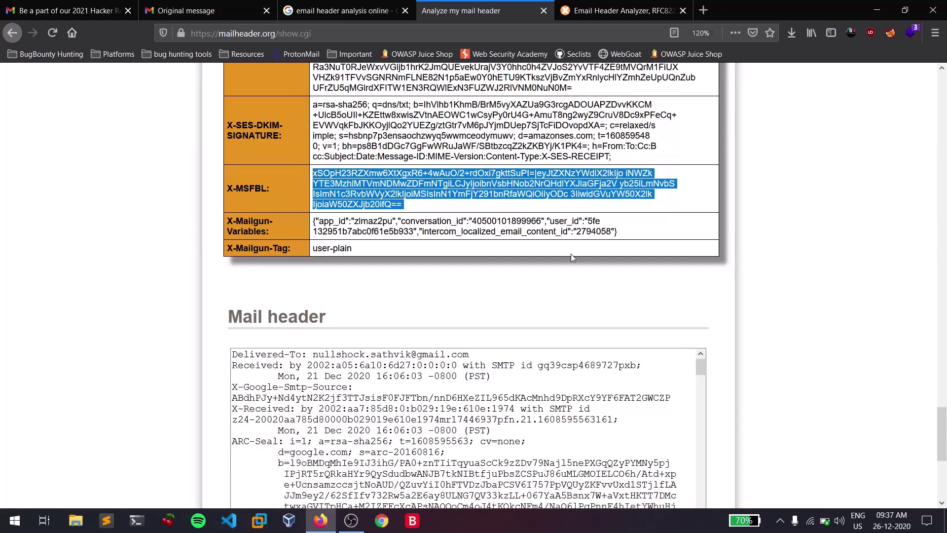
pyautogui.scroll(-5, 777, 313)
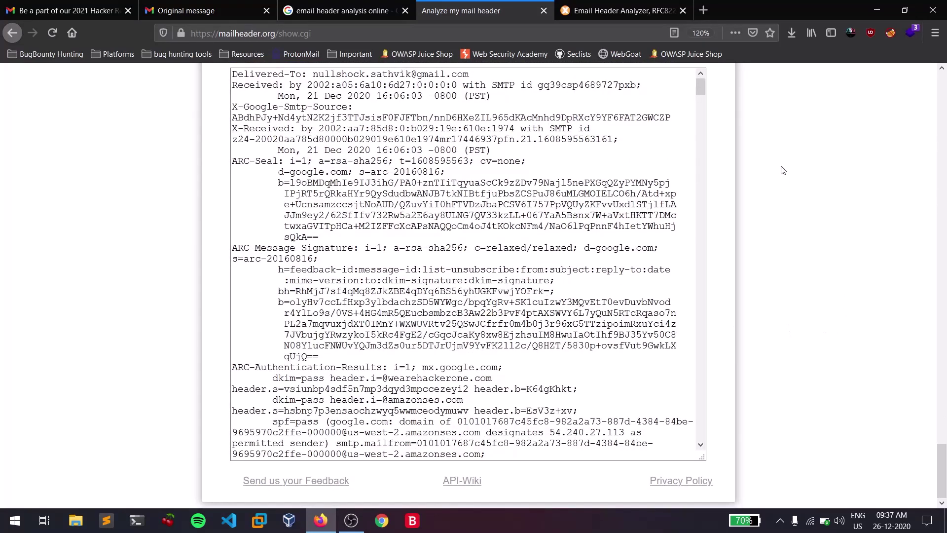
# Review the mailheader.org report back up to the Spam Scoring Details and check it against the MxToolbox Delivery Information.
pyautogui.scroll(15, 787, 198)
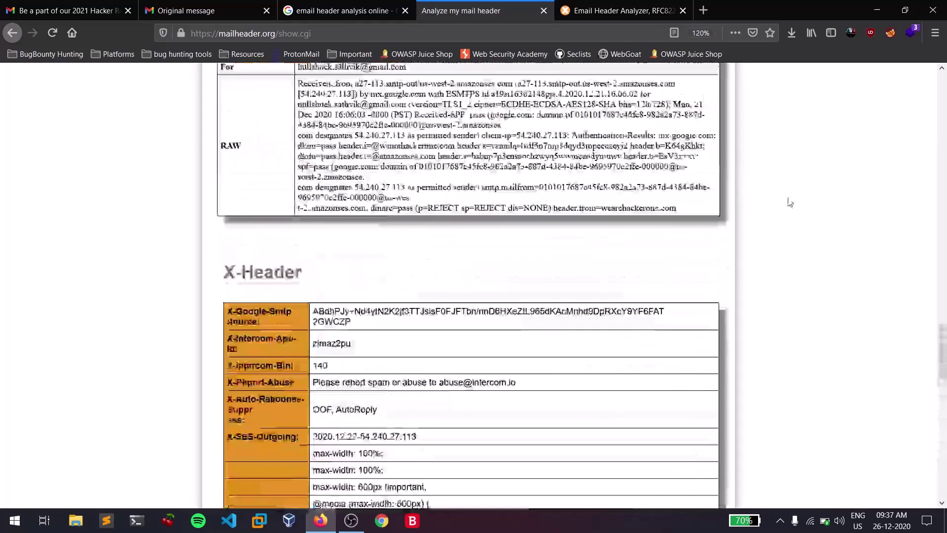
pyautogui.scroll(20, 788, 200)
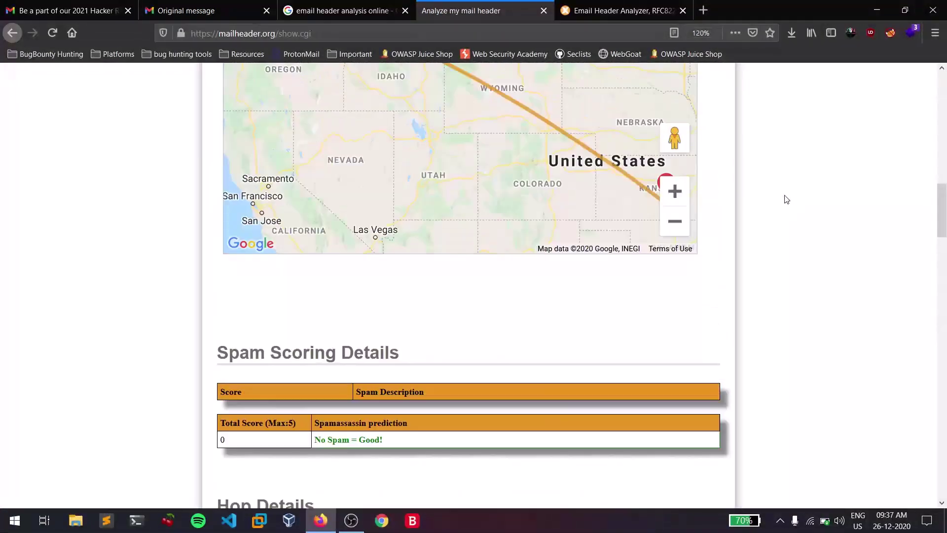
pyautogui.click(617, 10)
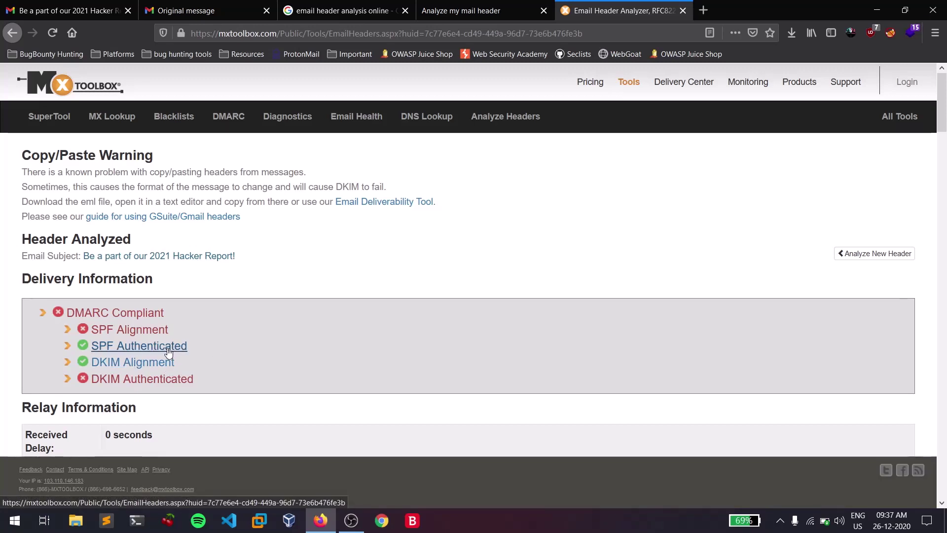
pyautogui.click(486, 4)
# Return to the email header analysis search results and open the Messageheader - Google Admin Toolbox result in a new tab.
pyautogui.click(345, 10)
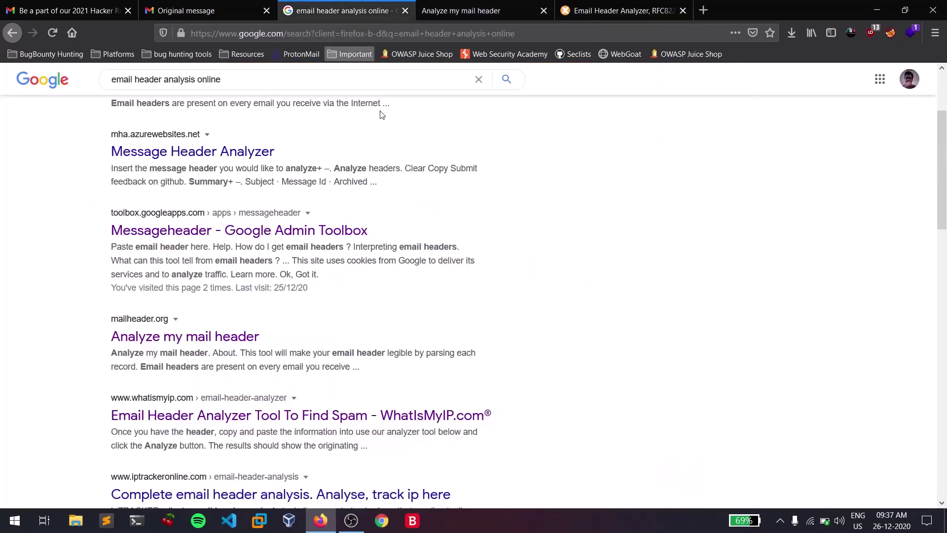
pyautogui.scroll(-5, 588, 298)
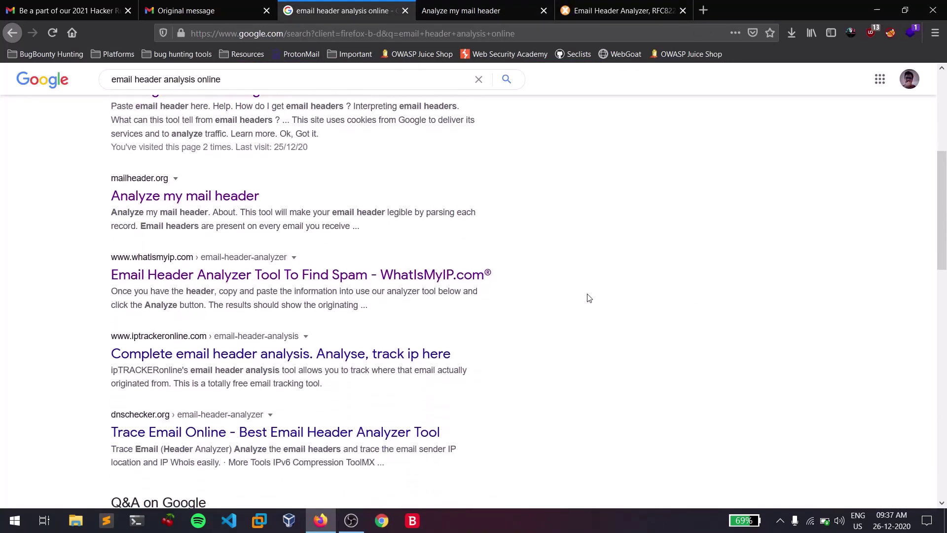
pyautogui.scroll(4, 301, 328)
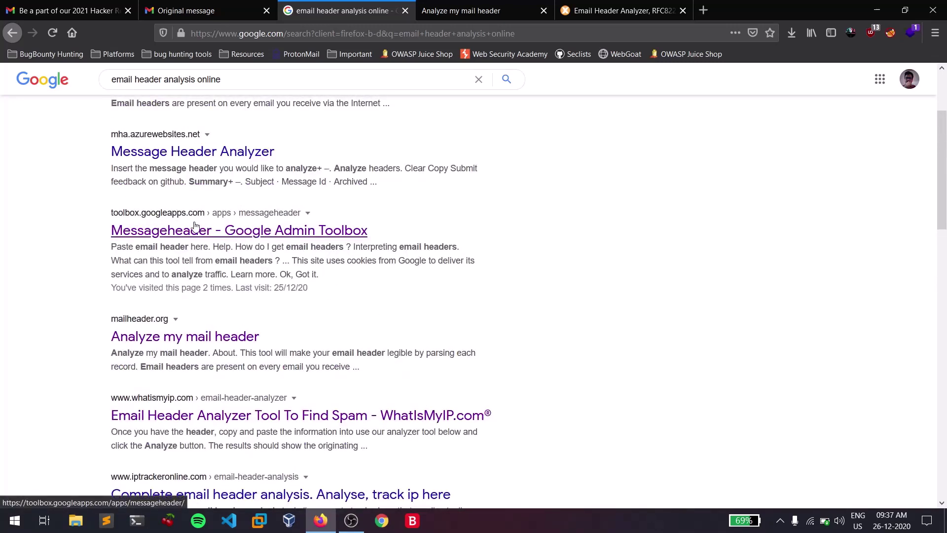
pyautogui.rightClick(184, 233)
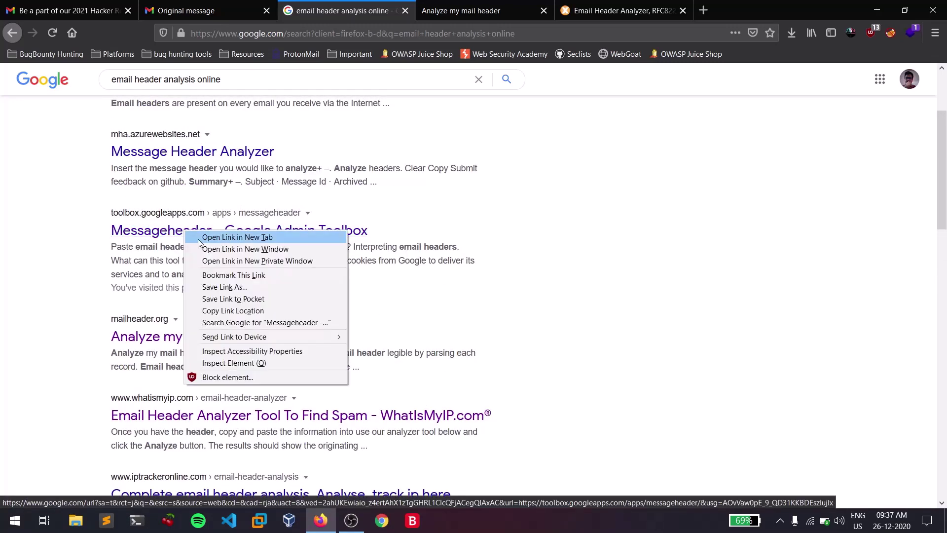
pyautogui.click(207, 237)
pyautogui.click(482, 4)
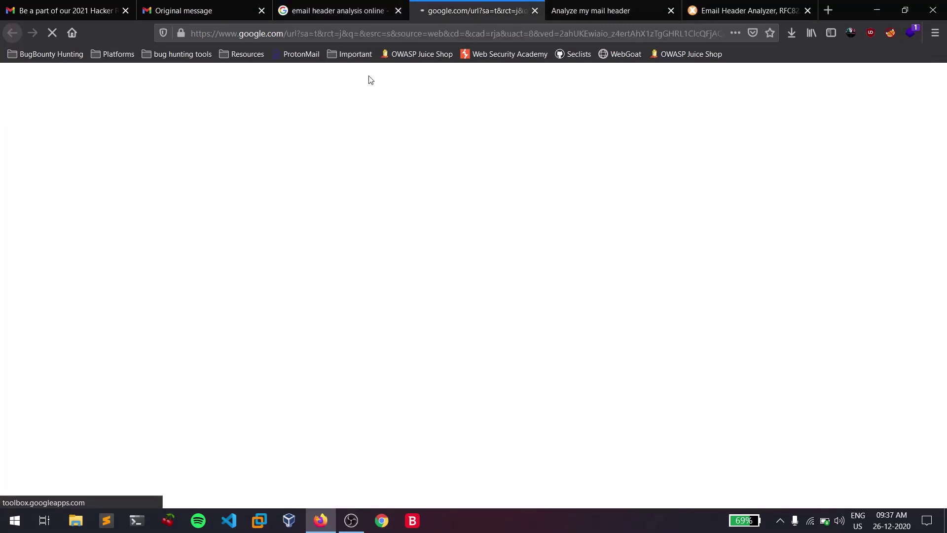
# Paste the copied HackerOne message source into Google Admin Toolbox Messageheader and analyze it.
pyautogui.click(480, 238)
pyautogui.hotkey('ctrl', 'v')
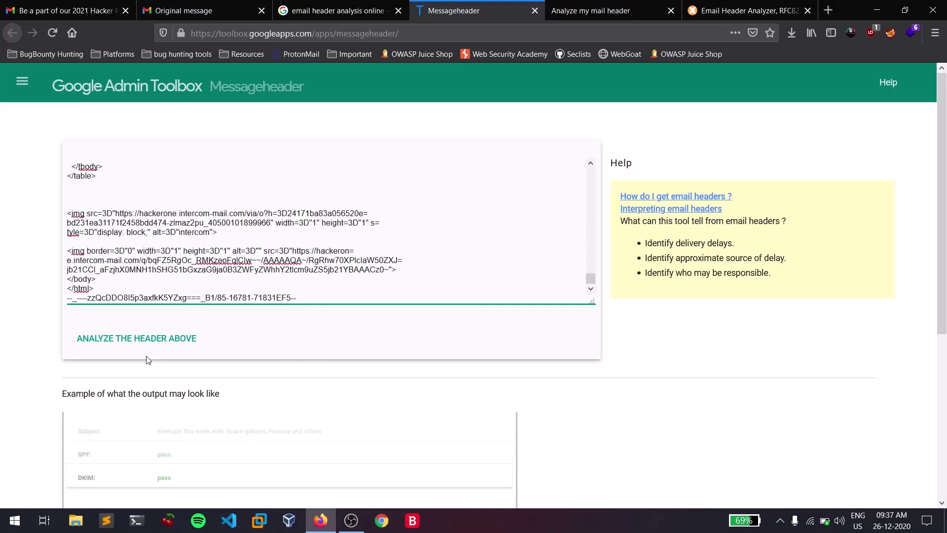
pyautogui.click(194, 339)
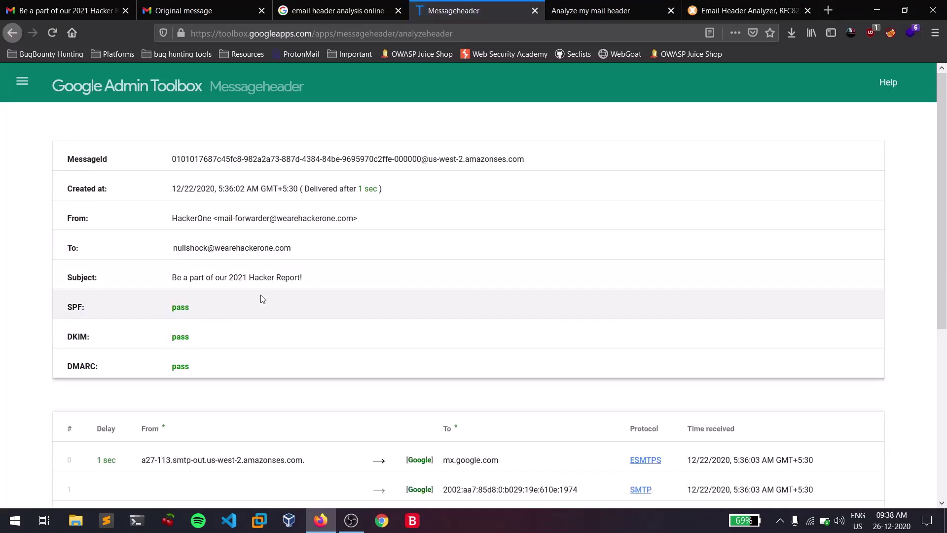
# Examine the Messageheader report's message details, the SPF, DKIM and DMARC results, and the table of delivery hops.
pyautogui.scroll(-2, 263, 299)
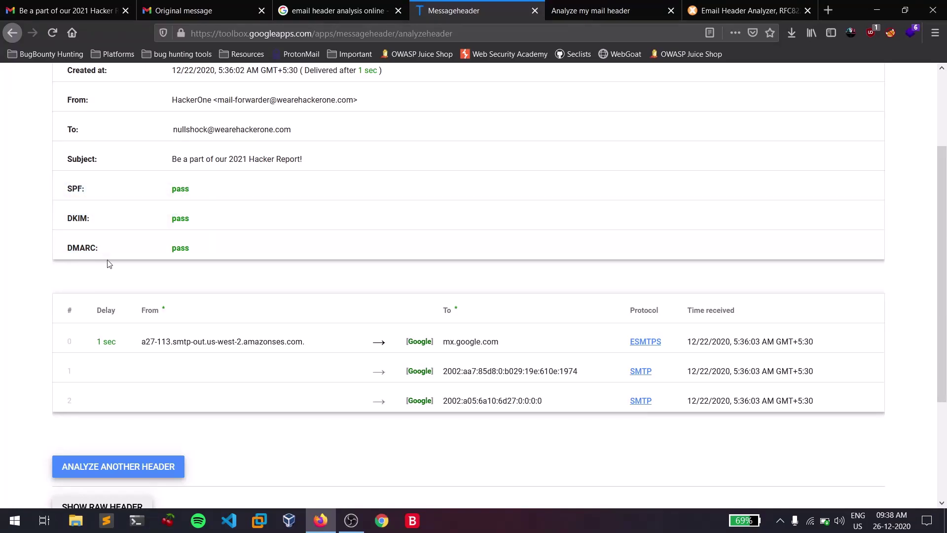
pyautogui.scroll(2, 109, 263)
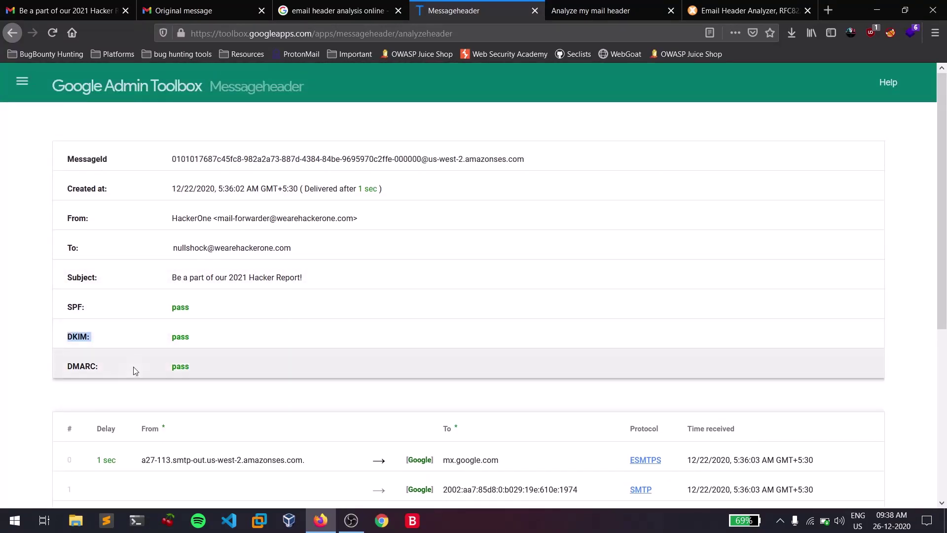
pyautogui.click(2, 366)
pyautogui.scroll(-3, 2, 366)
pyautogui.scroll(-2, 52, 386)
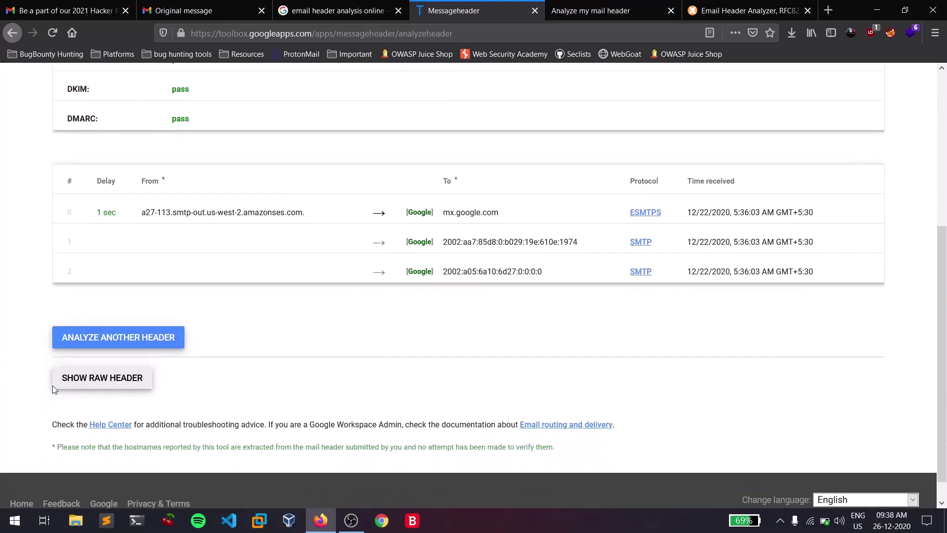
pyautogui.scroll(5, 849, 415)
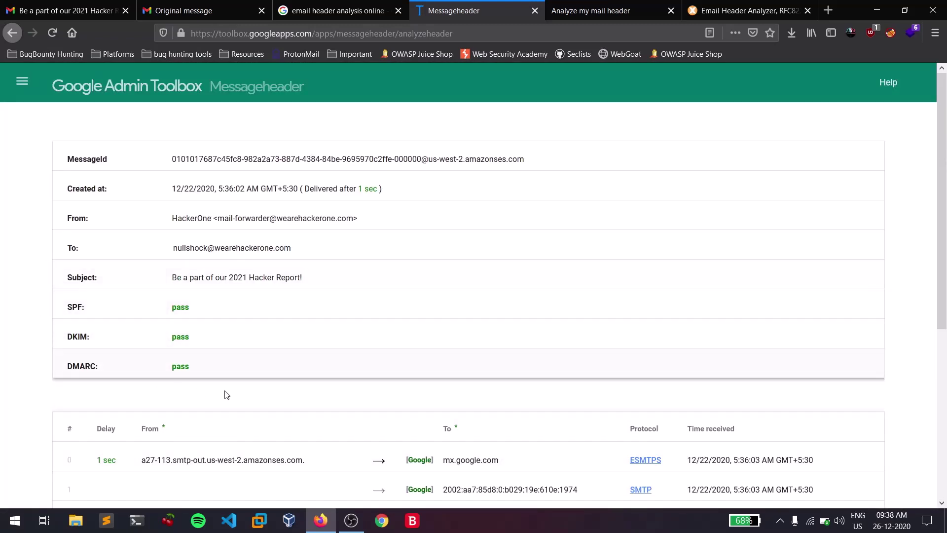
pyautogui.moveTo(226, 368); pyautogui.dragTo(50, 142)
pyautogui.click(1, 241)
pyautogui.scroll(-6, 6, 373)
# Return to the Google search results and open the Message Header Analyzer result from mha.azurewebsites.net in a new tab.
pyautogui.click(332, 10)
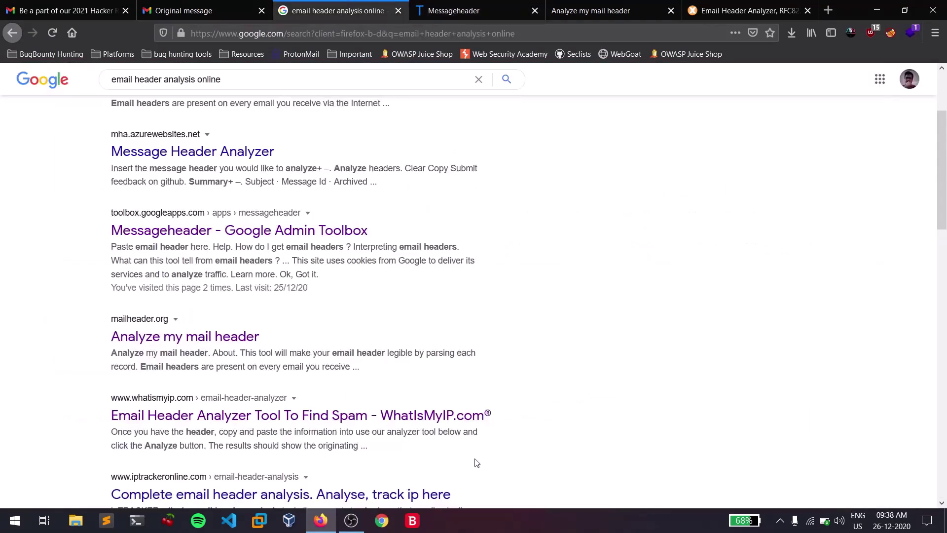
pyautogui.scroll(3, 615, 405)
pyautogui.scroll(-9, 625, 385)
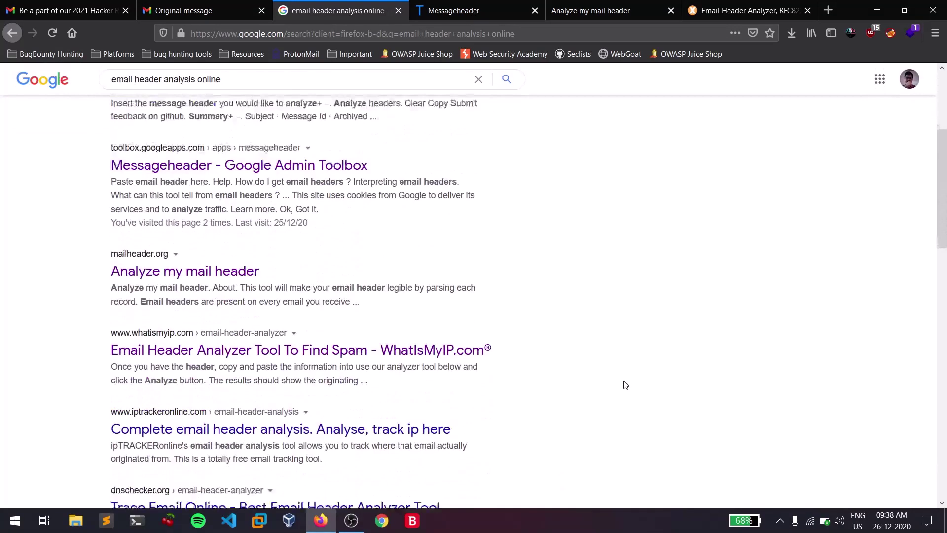
pyautogui.scroll(9, 628, 383)
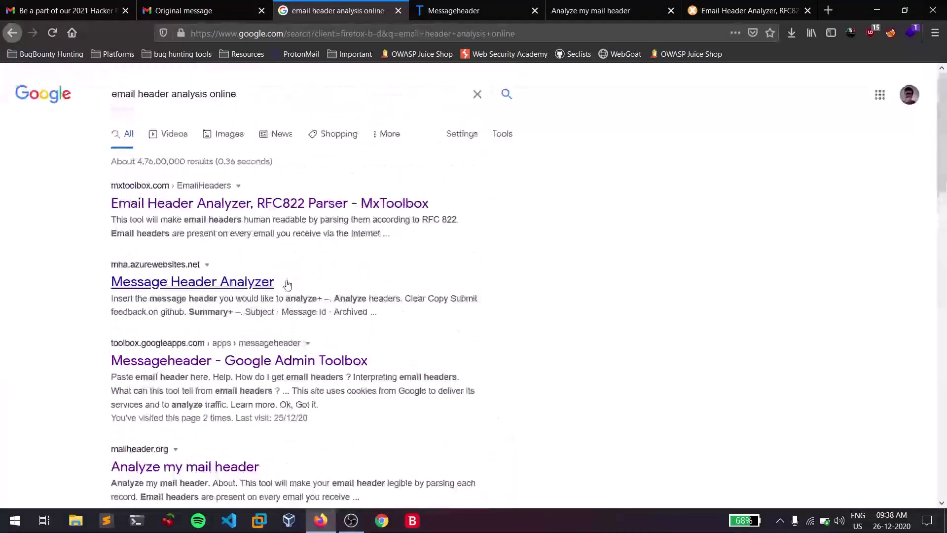
pyautogui.rightClick(244, 282)
pyautogui.click(257, 290)
pyautogui.click(378, 5)
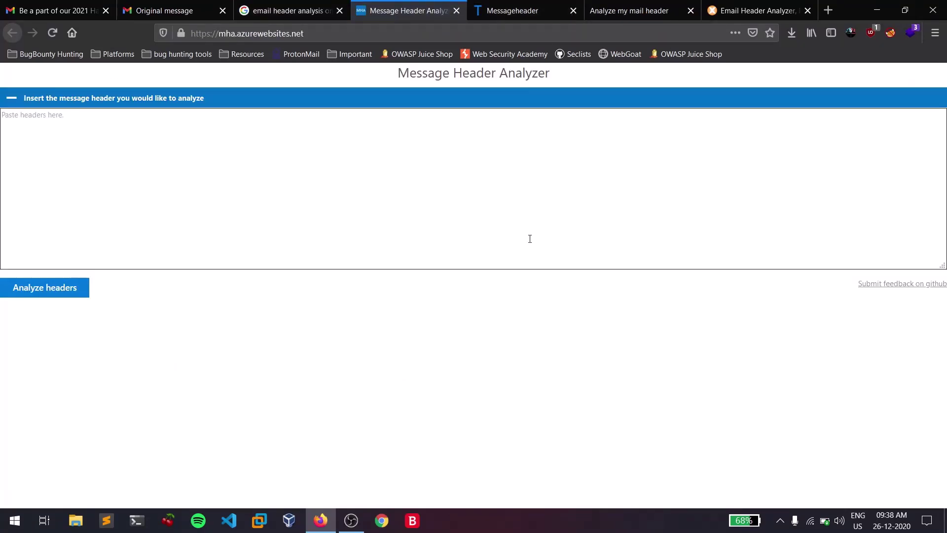
# Analyze the pasted HackerOne message source in Message Header Analyzer and review the report down to its last header entry.
pyautogui.click(450, 190)
pyautogui.hotkey('ctrl', 'v')
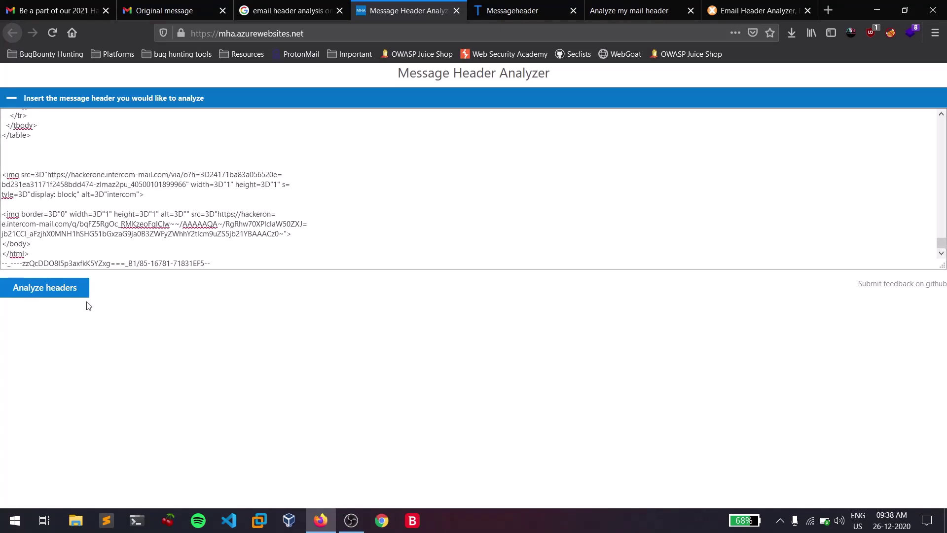
pyautogui.click(54, 292)
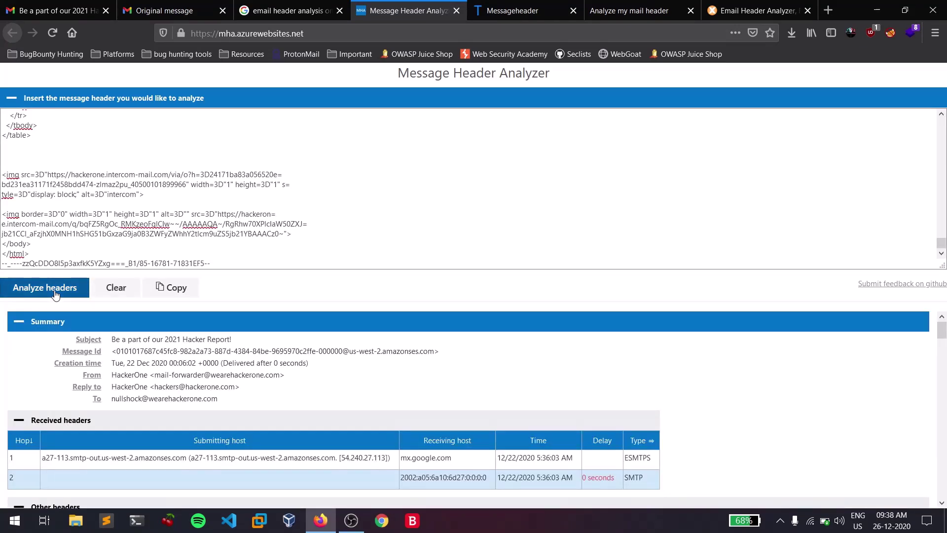
pyautogui.scroll(-5, 579, 331)
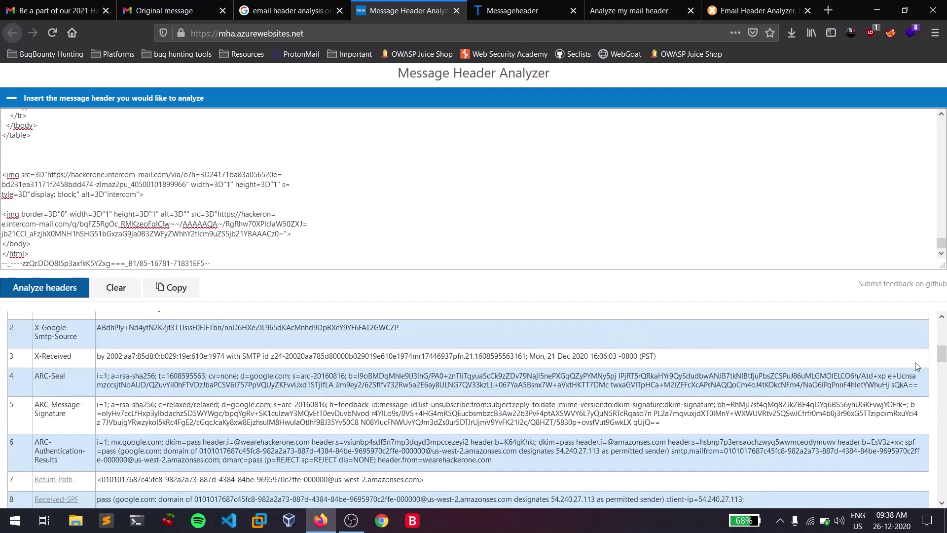
pyautogui.scroll(-10, 916, 366)
pyautogui.scroll(-10, 914, 365)
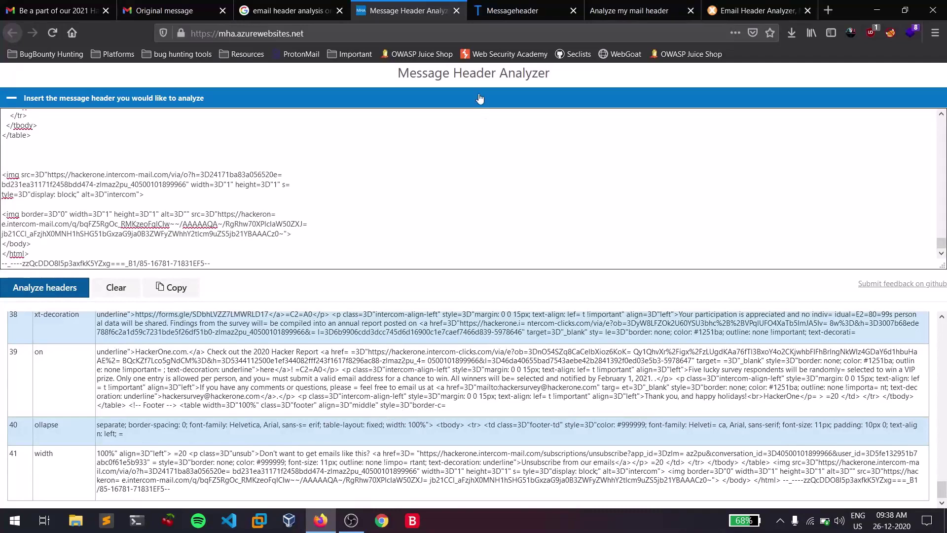
# Close all the header analyzer pages and the Gmail Original message page.
pyautogui.click(456, 11)
pyautogui.click(456, 11)
pyautogui.click(456, 10)
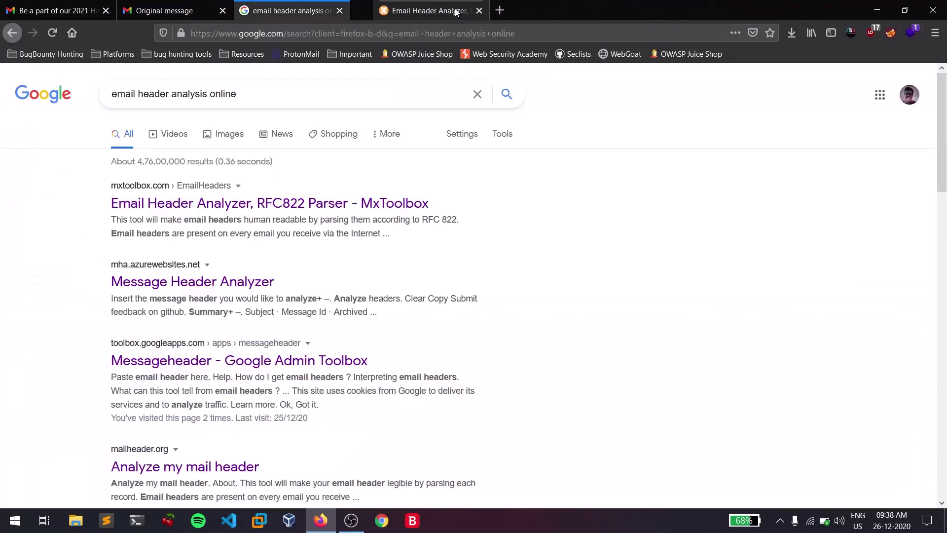
pyautogui.click(457, 10)
pyautogui.click(55, 5)
pyautogui.click(231, 5)
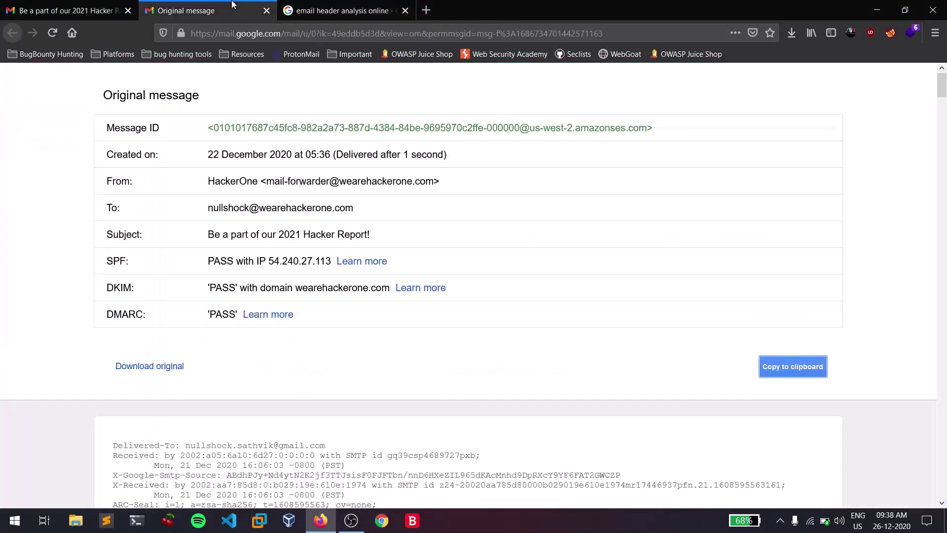
pyautogui.click(266, 10)
# Return to the Gmail mailbox, expand the full folder list and open the Spam folder.
pyautogui.click(64, 11)
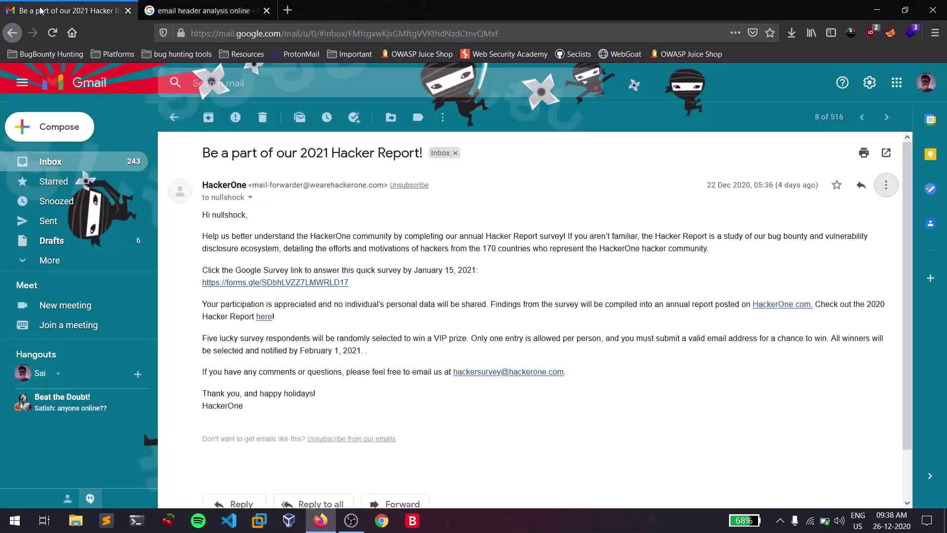
pyautogui.click(79, 260)
pyautogui.scroll(-2, 93, 246)
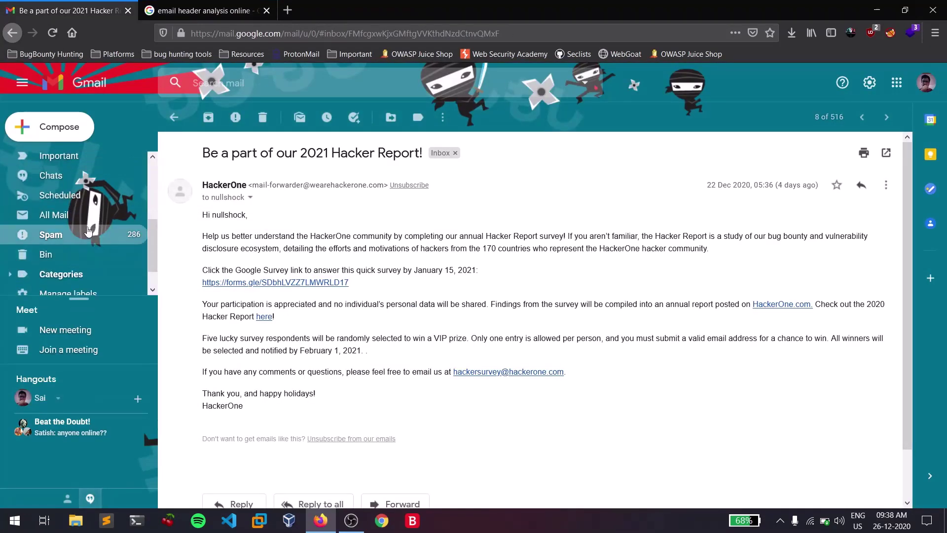
pyautogui.click(105, 247)
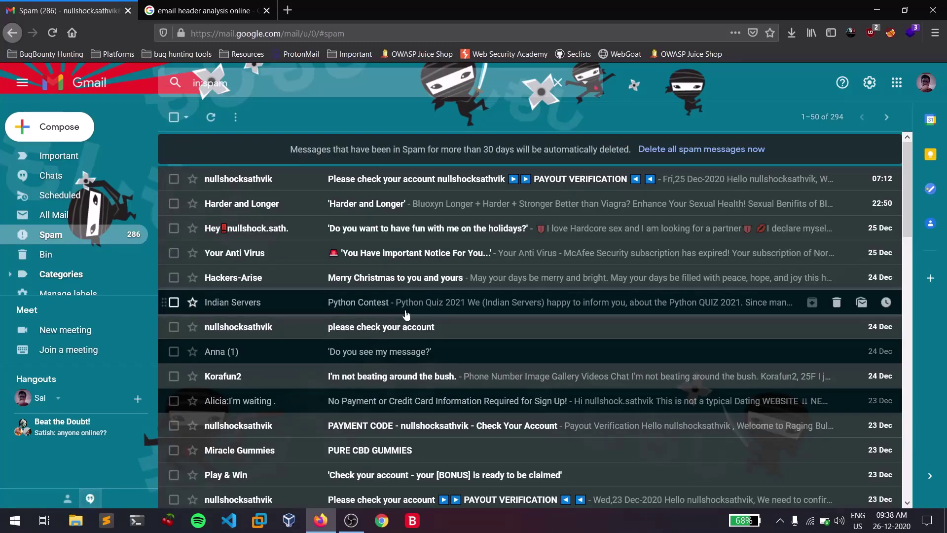
# Browse the spam messages, view the Hackers-Arise "12 days of Christmas Sale. Day 2" email and go back to the Spam list.
pyautogui.scroll(-2, 338, 225)
pyautogui.scroll(-5, 338, 225)
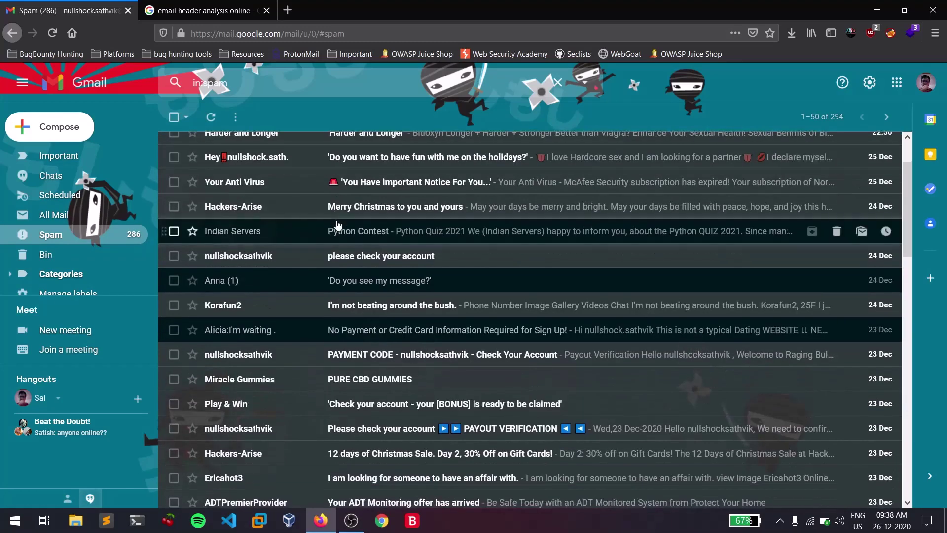
pyautogui.click(355, 247)
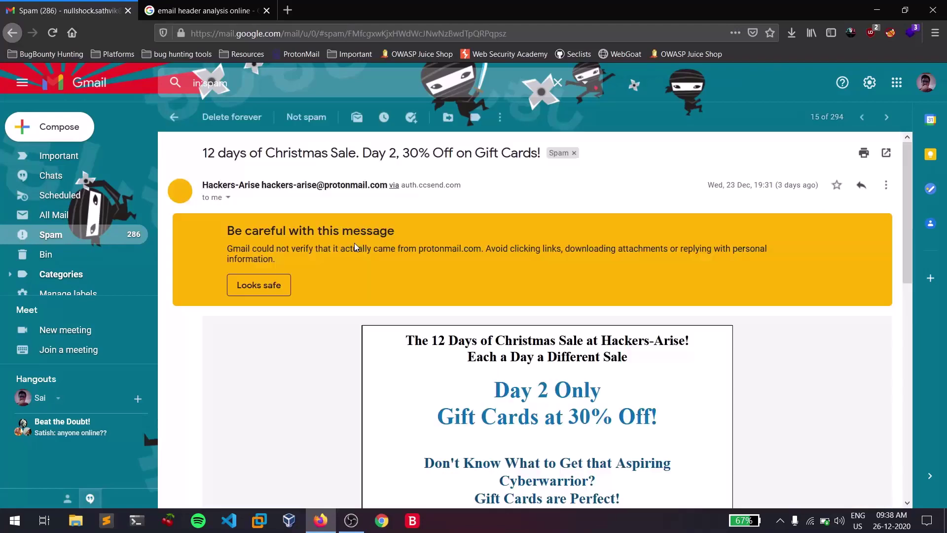
pyautogui.hotkey('alt', 'Left')
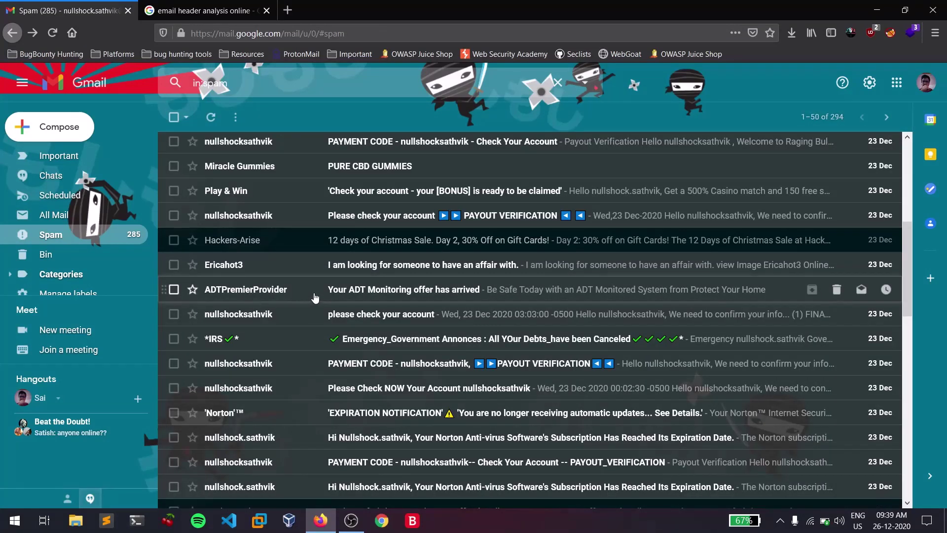
pyautogui.scroll(-3, 316, 296)
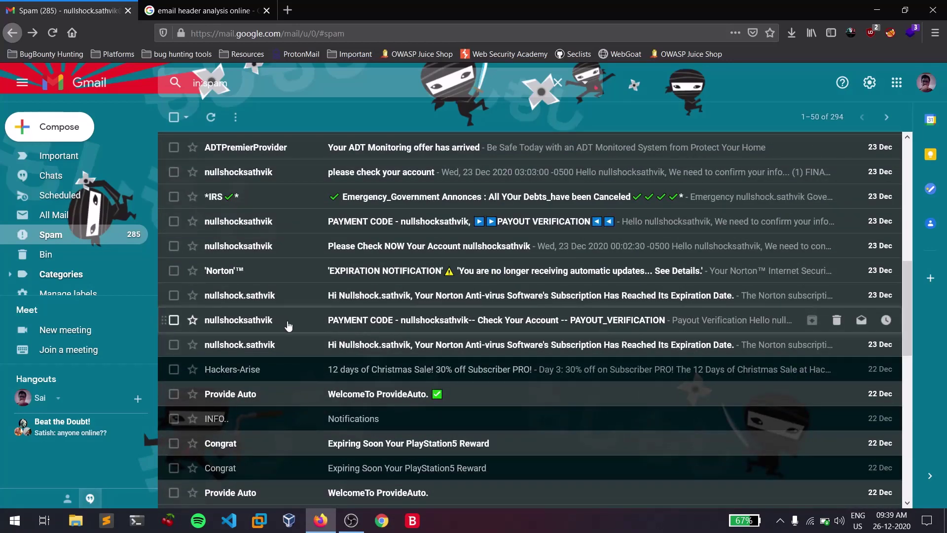
# Open the 23 December PAYMENT CODE payout verification spam email and examine its sender, payout message and account information section.
pyautogui.click(289, 326)
pyautogui.scroll(-4, 446, 335)
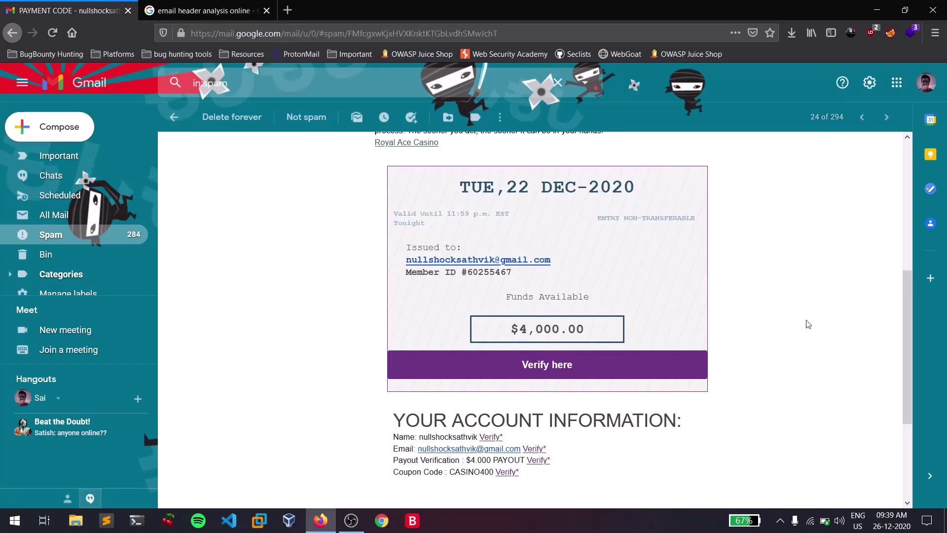
pyautogui.scroll(5, 812, 324)
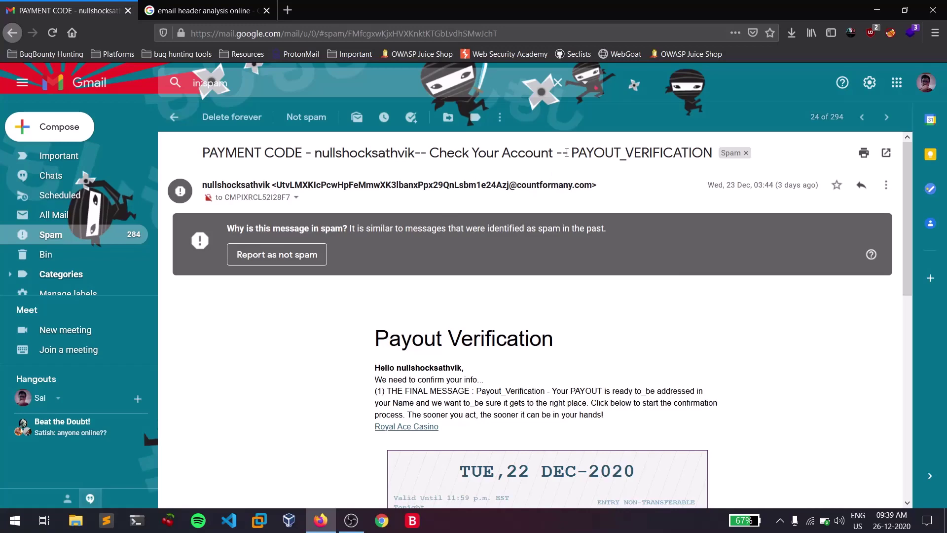
pyautogui.scroll(-4, 566, 153)
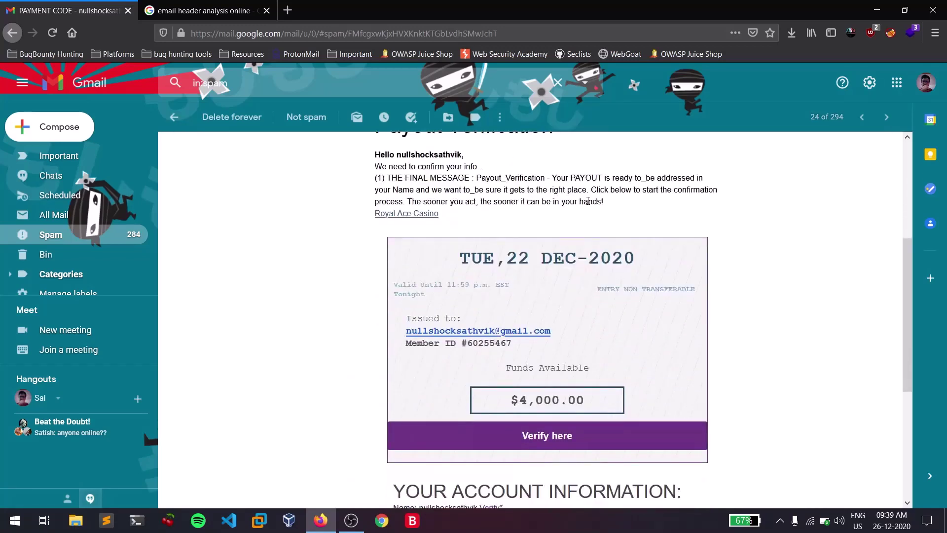
pyautogui.moveTo(626, 207); pyautogui.dragTo(503, 179)
pyautogui.click(508, 180)
pyautogui.scroll(-4, 775, 240)
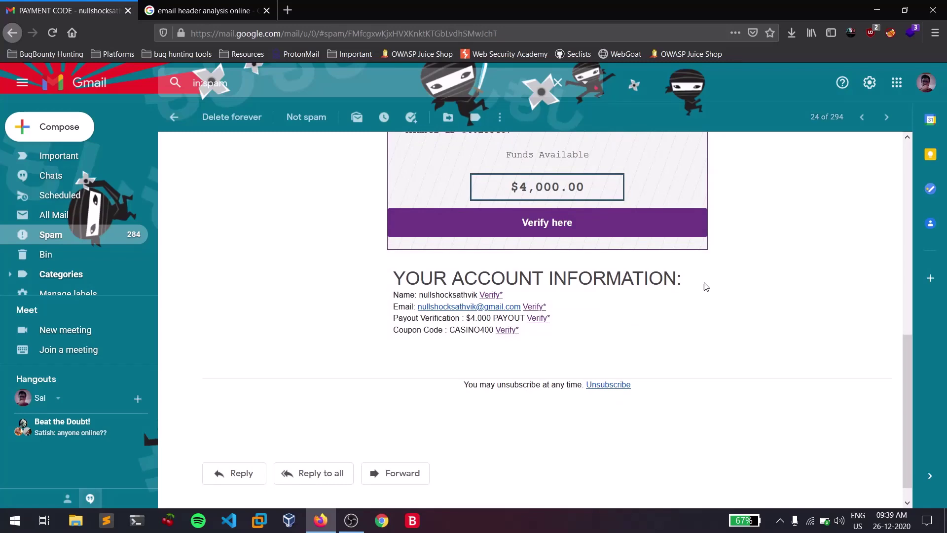
# Examine the Funds Available amount in the payout email and return to the message header.
pyautogui.scroll(2, 551, 236)
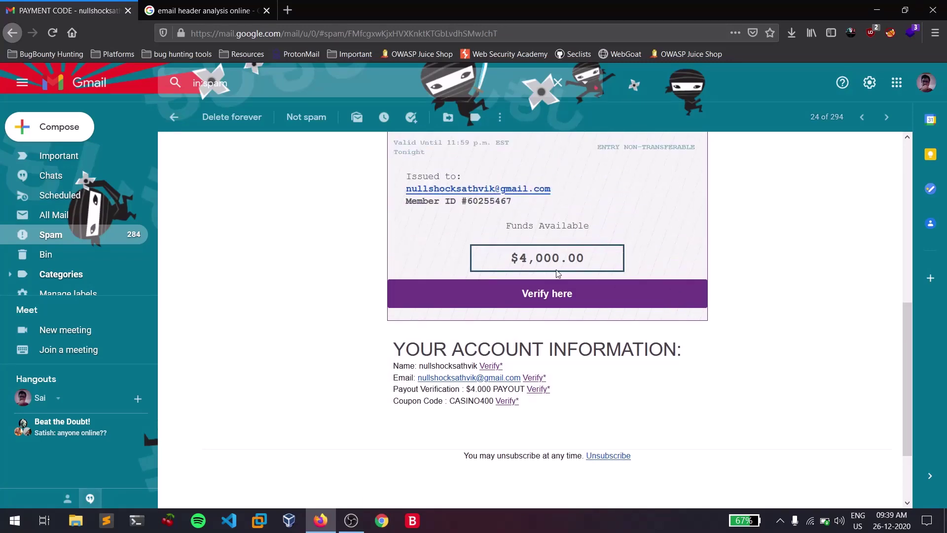
pyautogui.moveTo(551, 259); pyautogui.dragTo(596, 262)
pyautogui.click(658, 268)
pyautogui.scroll(10, 760, 284)
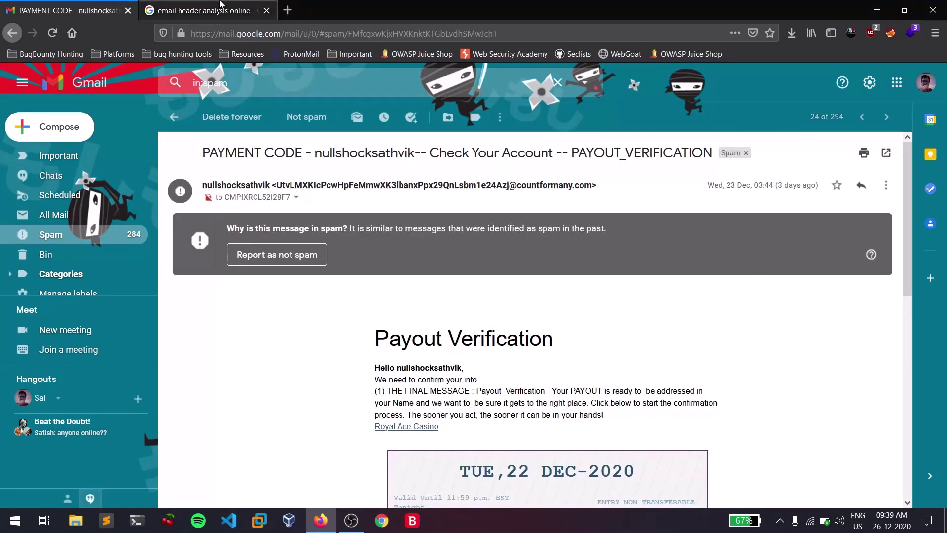
# Show the original source of the payout verification email and copy it to the clipboard.
pyautogui.click(885, 186)
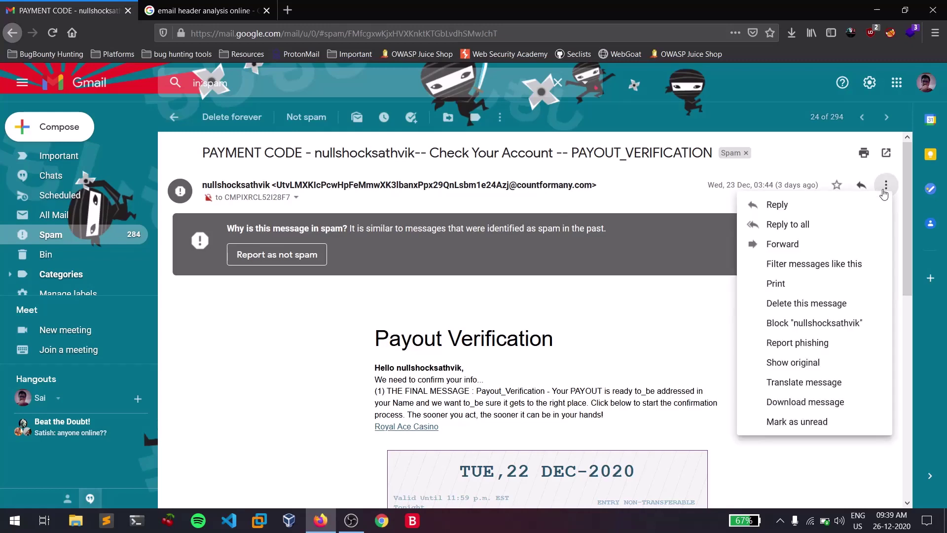
pyautogui.click(779, 367)
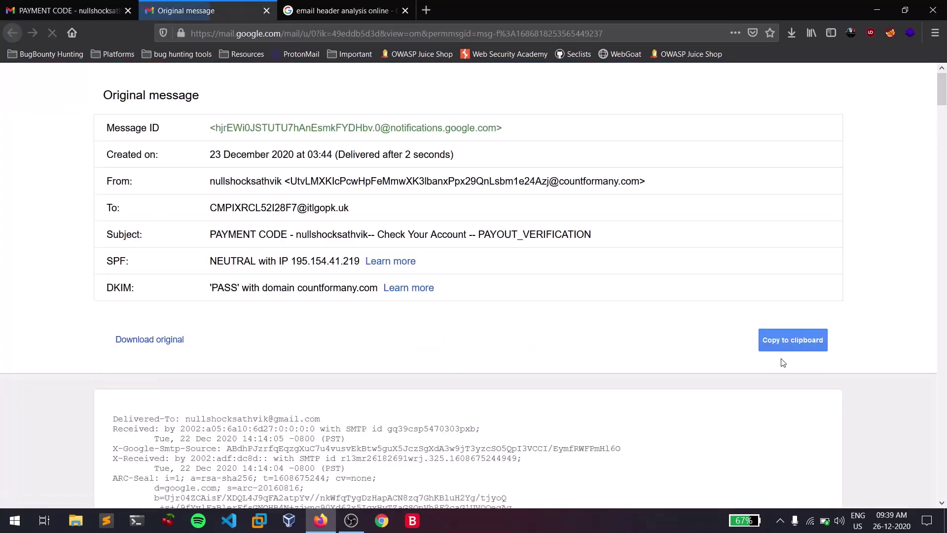
pyautogui.click(796, 335)
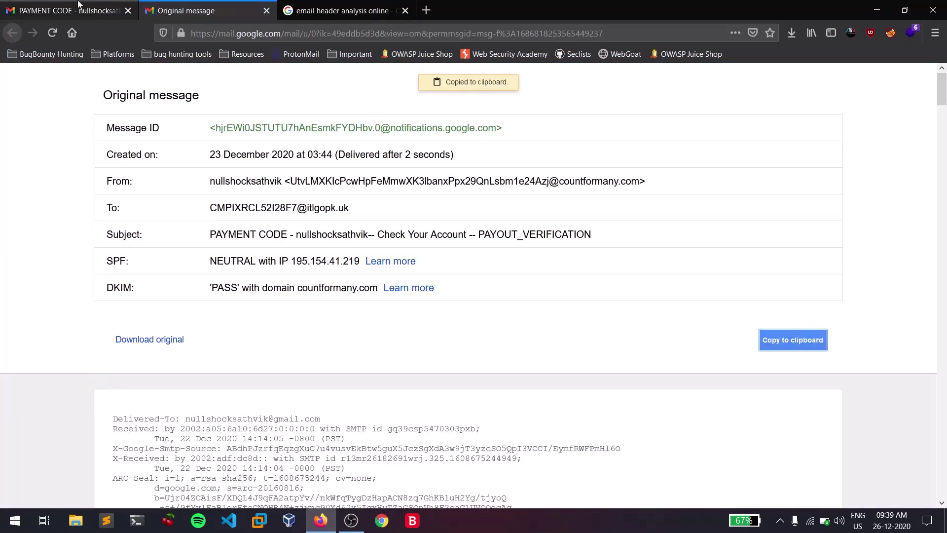
# Return to the payout email and inspect the link behind its Verify here button.
pyautogui.click(64, 11)
pyautogui.scroll(-3, 581, 329)
pyautogui.scroll(-4, 582, 329)
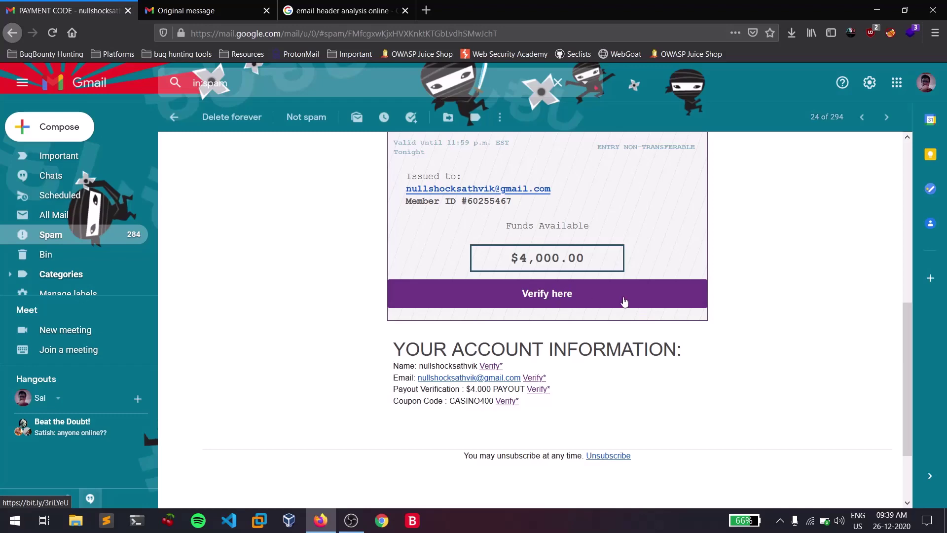
pyautogui.scroll(7, 729, 316)
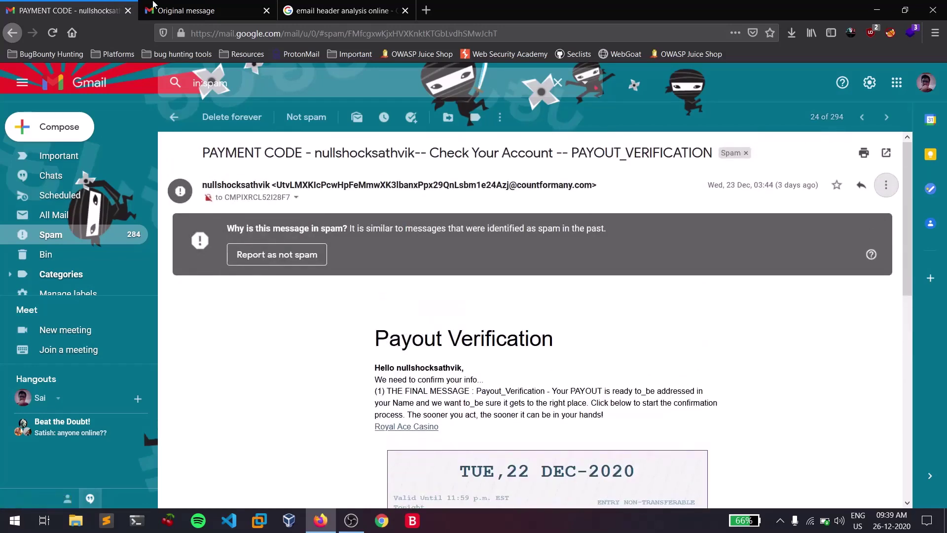
# Copy the original message source again and open mailheader.org's Analyze my mail header from the search results in a new tab.
pyautogui.click(154, 6)
pyautogui.click(806, 341)
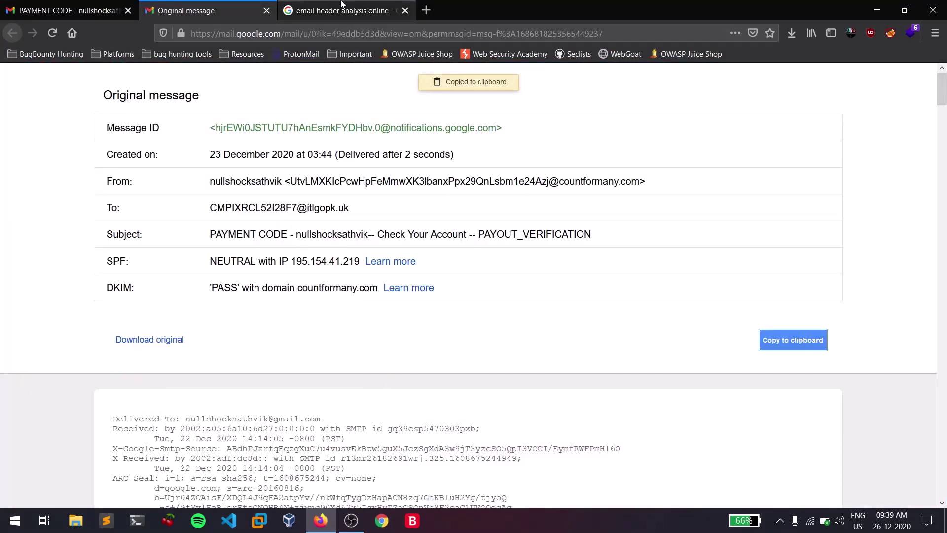
pyautogui.click(343, 11)
pyautogui.rightClick(219, 209)
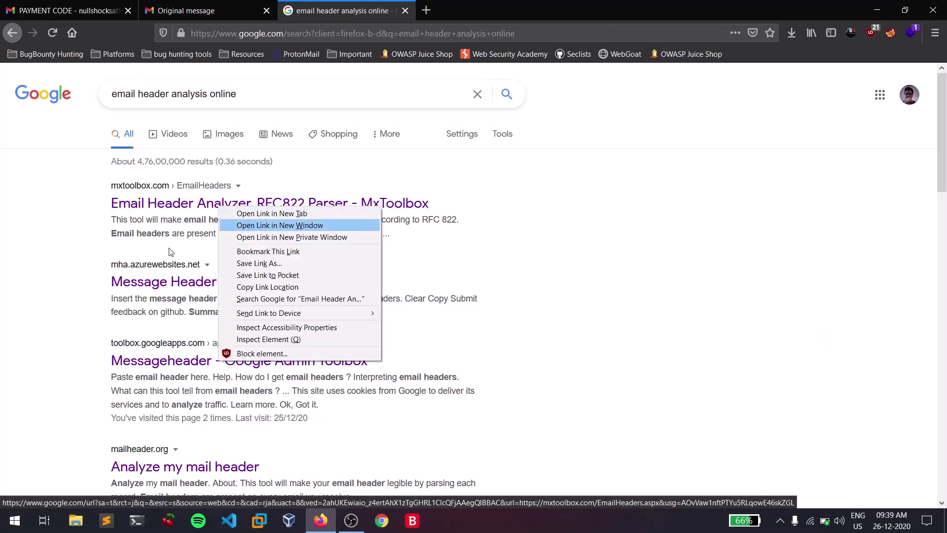
pyautogui.click(47, 251)
pyautogui.scroll(-4, 48, 253)
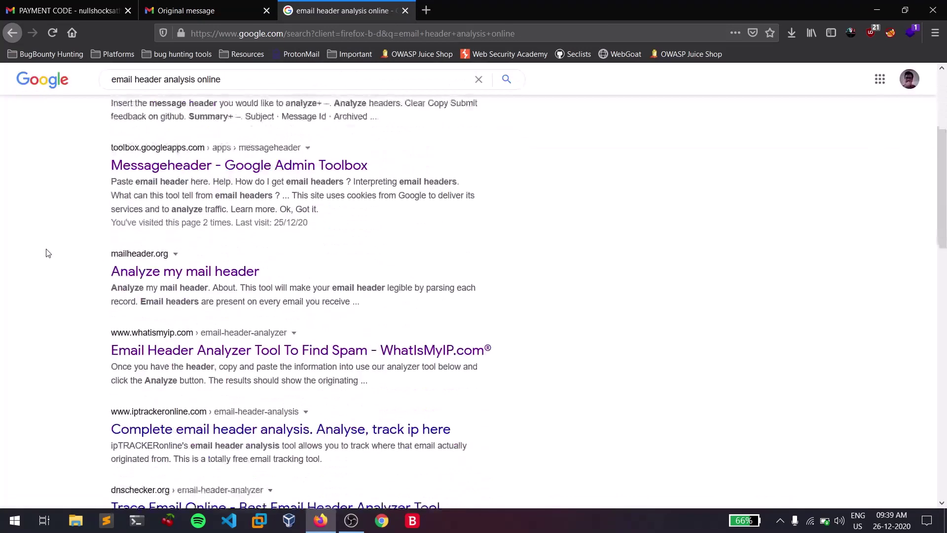
pyautogui.rightClick(142, 274)
pyautogui.click(165, 277)
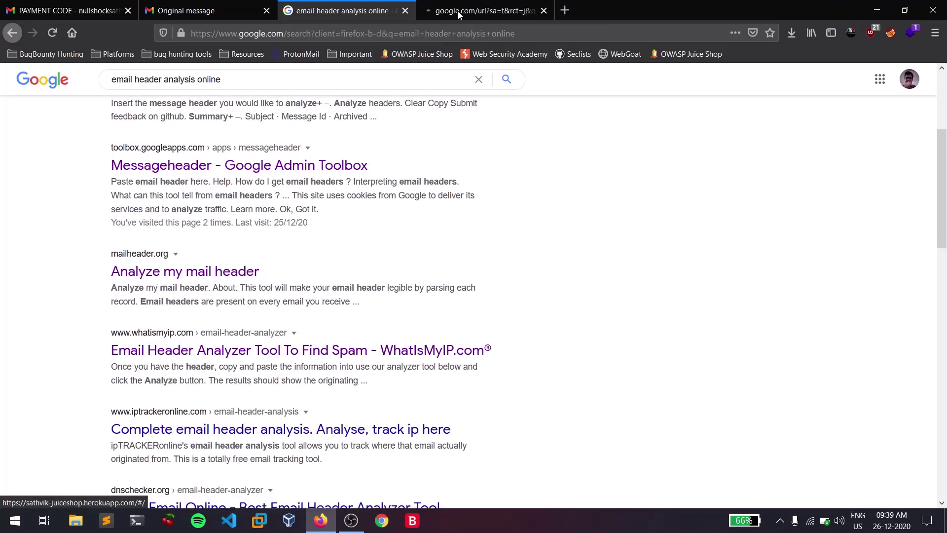
pyautogui.click(447, 7)
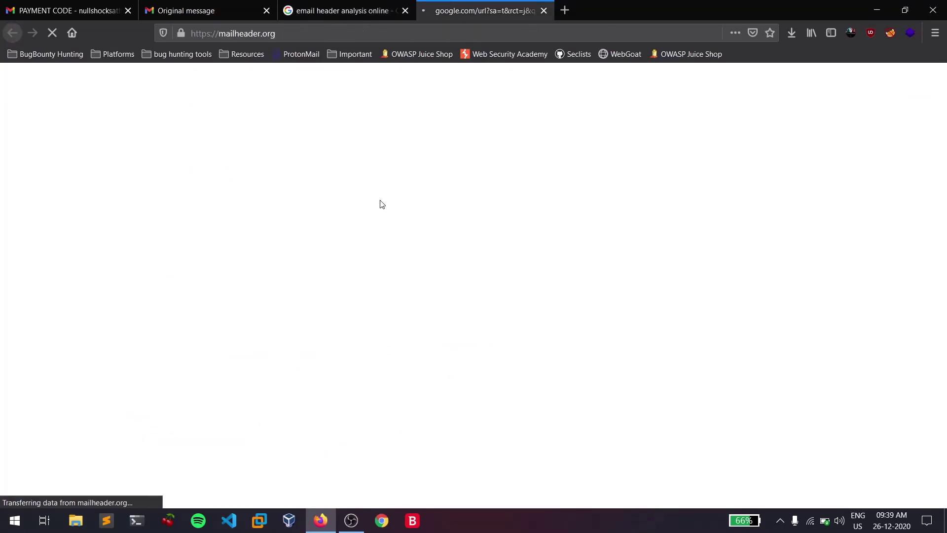
# Paste the copied message source into the mailheader.org analyzer and submit it for analysis.
pyautogui.scroll(-5, 394, 303)
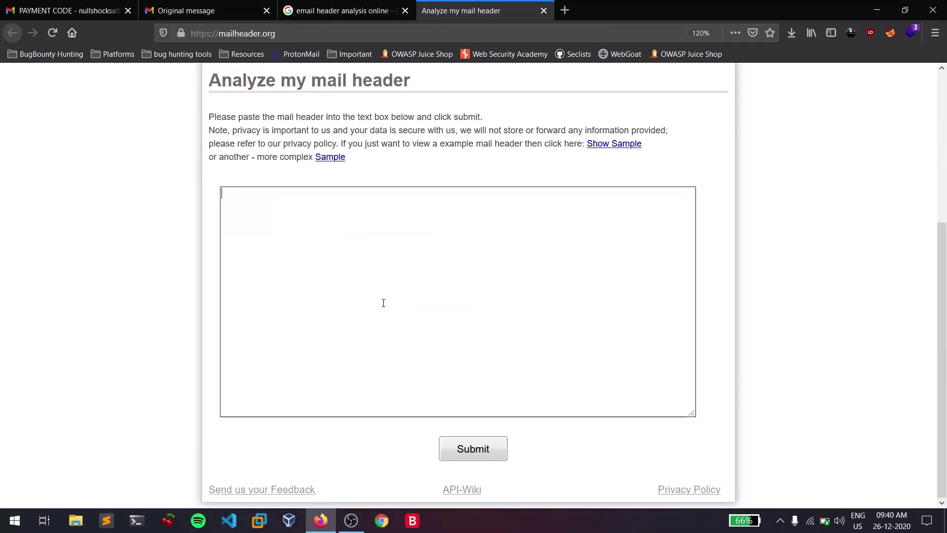
pyautogui.hotkey('ctrl', 'v')
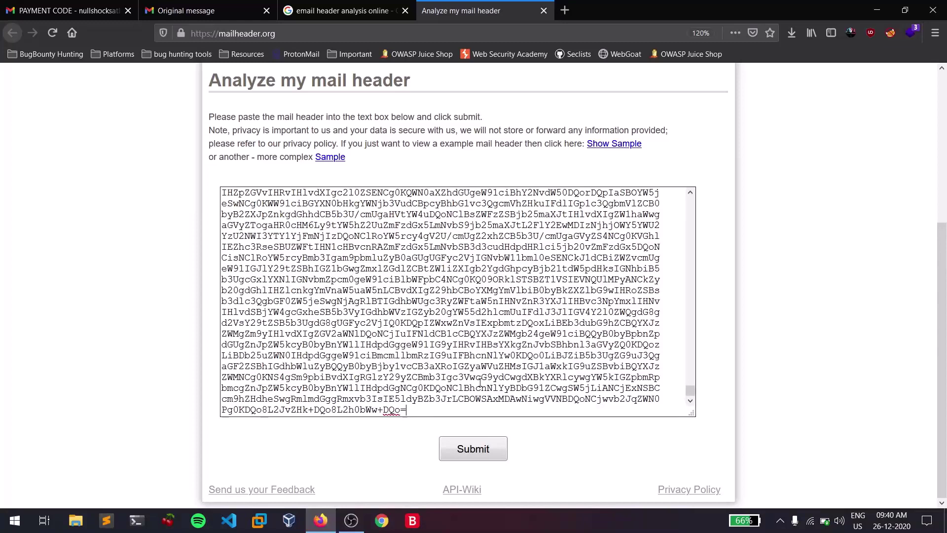
pyautogui.click(457, 453)
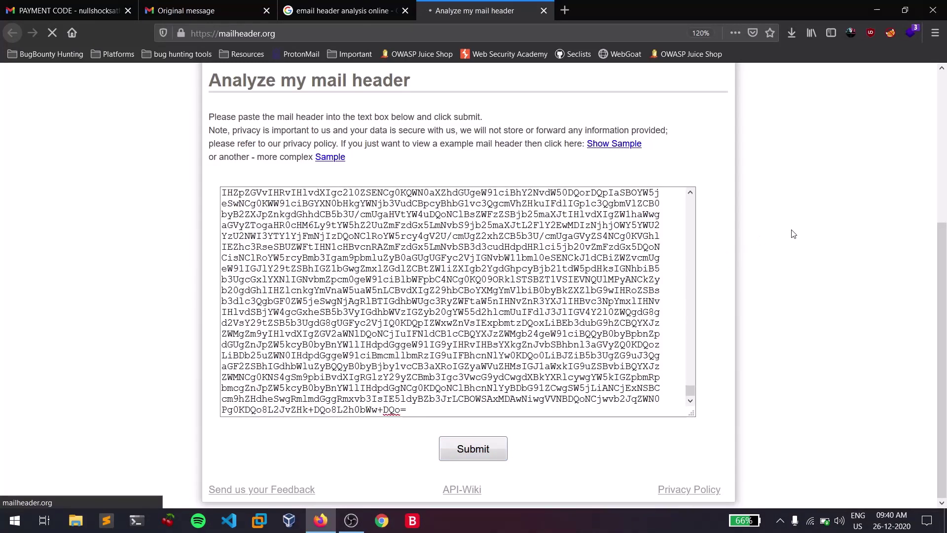
pyautogui.click(372, 6)
pyautogui.click(434, 9)
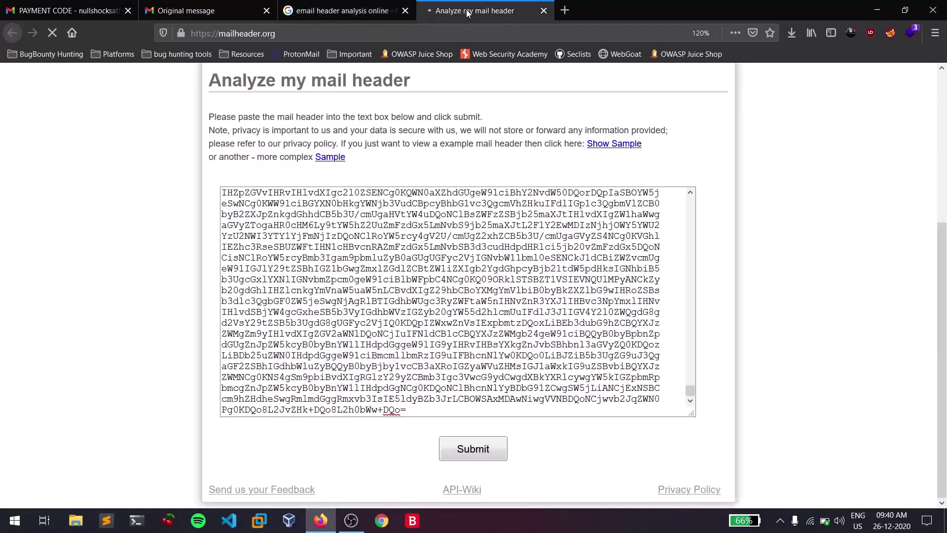
pyautogui.scroll(10, 632, 279)
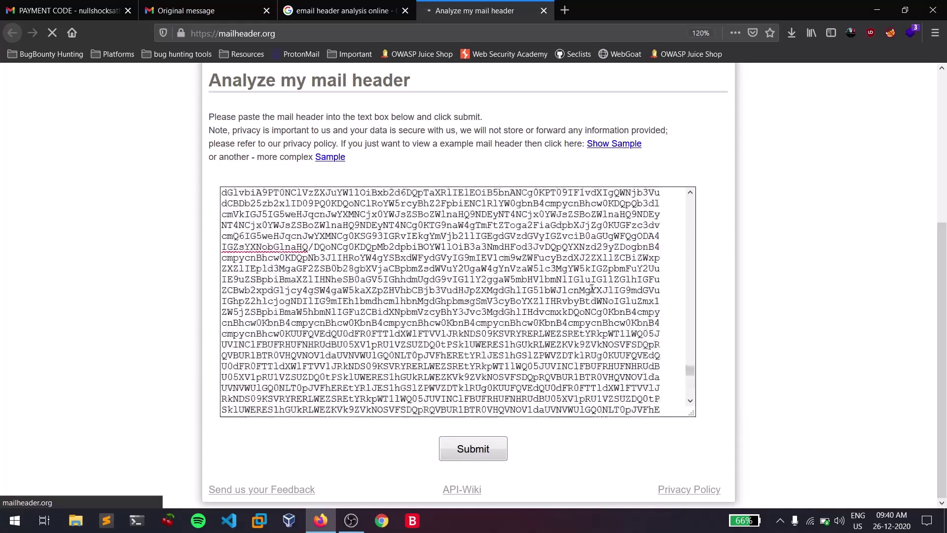
pyautogui.scroll(5, 595, 266)
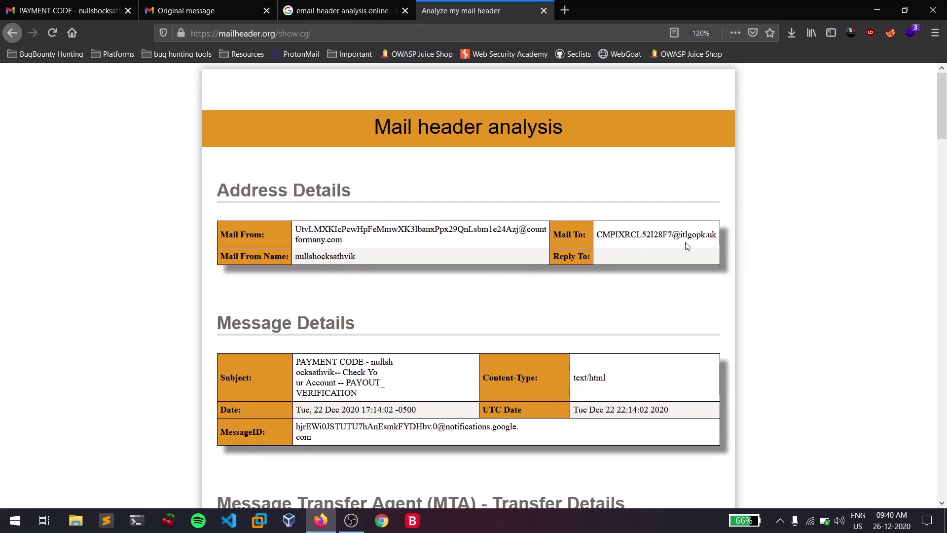
# Examine the address, message and Message Transfer Agent transfer details in the mail header analysis.
pyautogui.moveTo(713, 238); pyautogui.dragTo(716, 238)
pyautogui.click(790, 245)
pyautogui.scroll(-4, 786, 232)
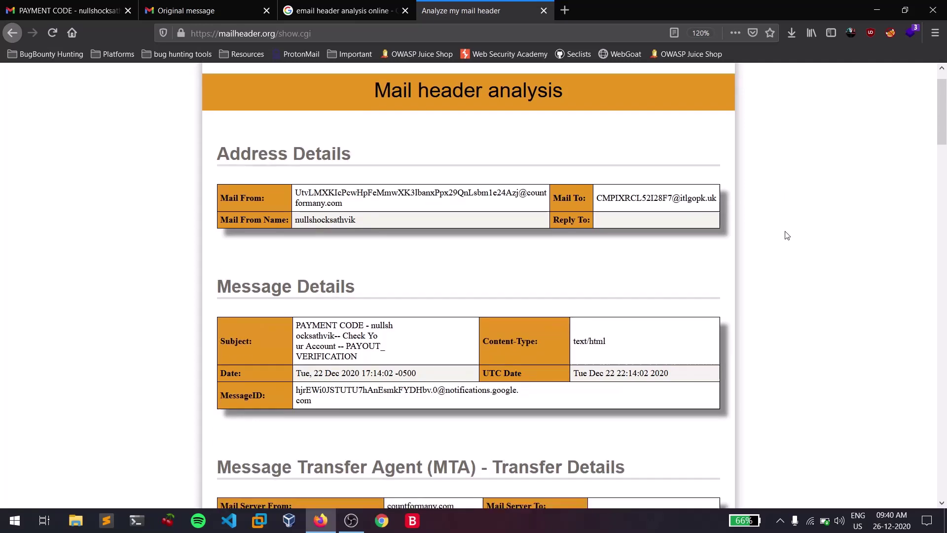
pyautogui.scroll(-1, 600, 264)
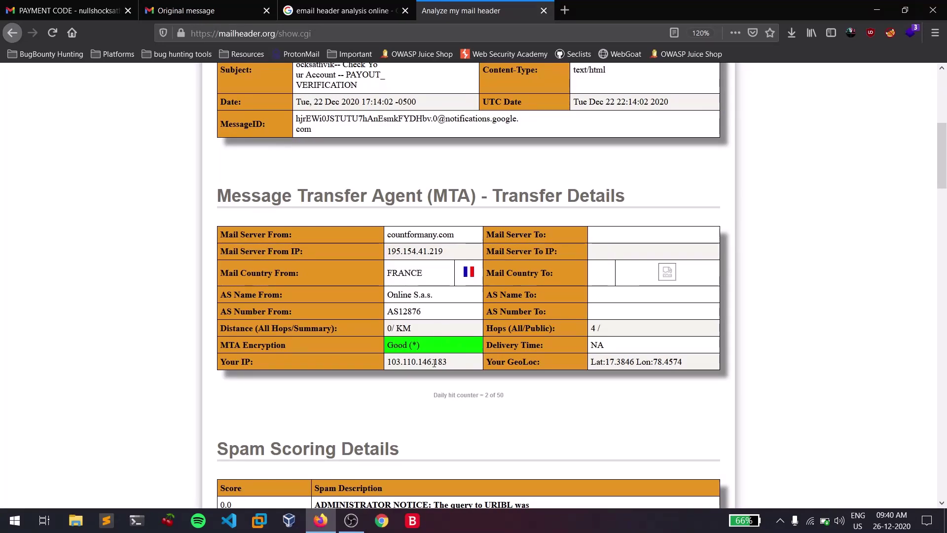
# Examine the Spam Scoring Details table and the Spamassassin prediction in the report.
pyautogui.scroll(-4, 434, 363)
pyautogui.scroll(-5, 432, 359)
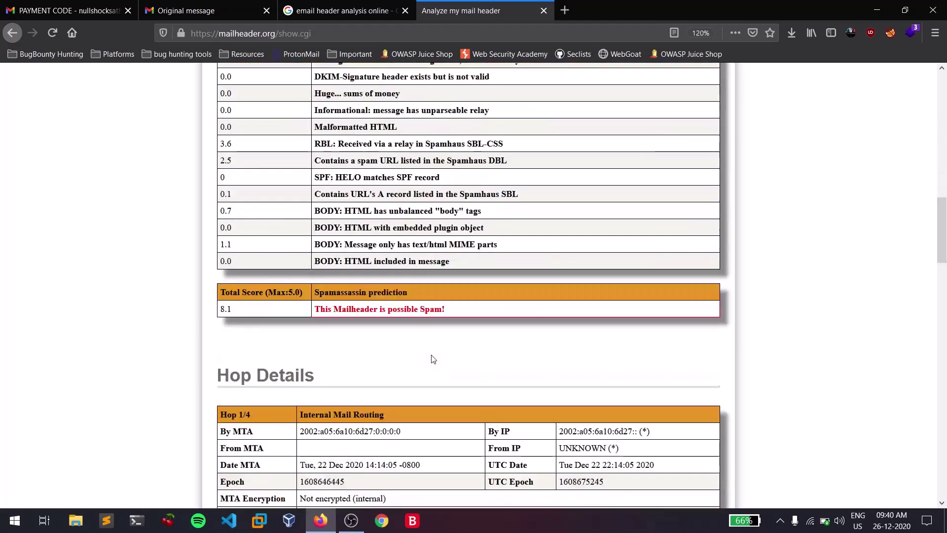
pyautogui.moveTo(455, 311); pyautogui.dragTo(318, 306)
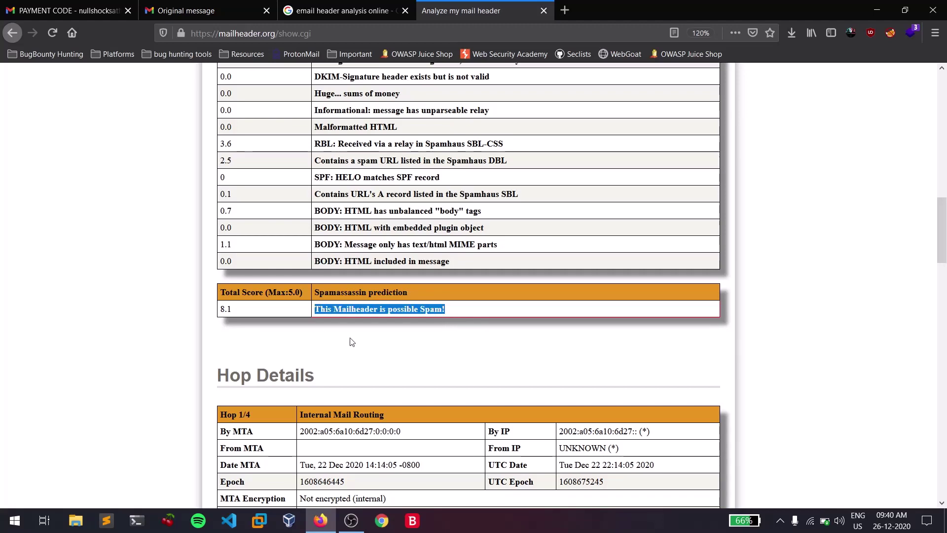
pyautogui.click(424, 348)
pyautogui.scroll(-3, 799, 351)
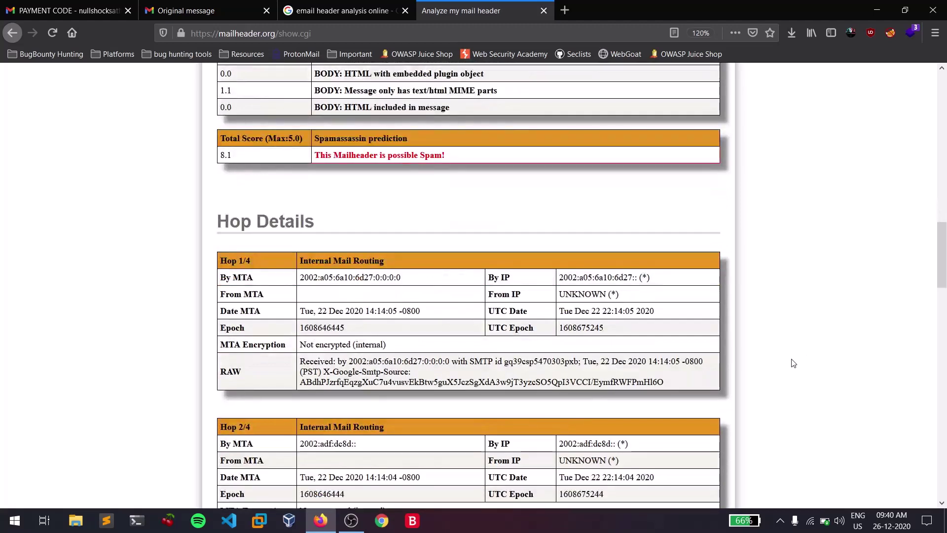
pyautogui.scroll(4, 789, 364)
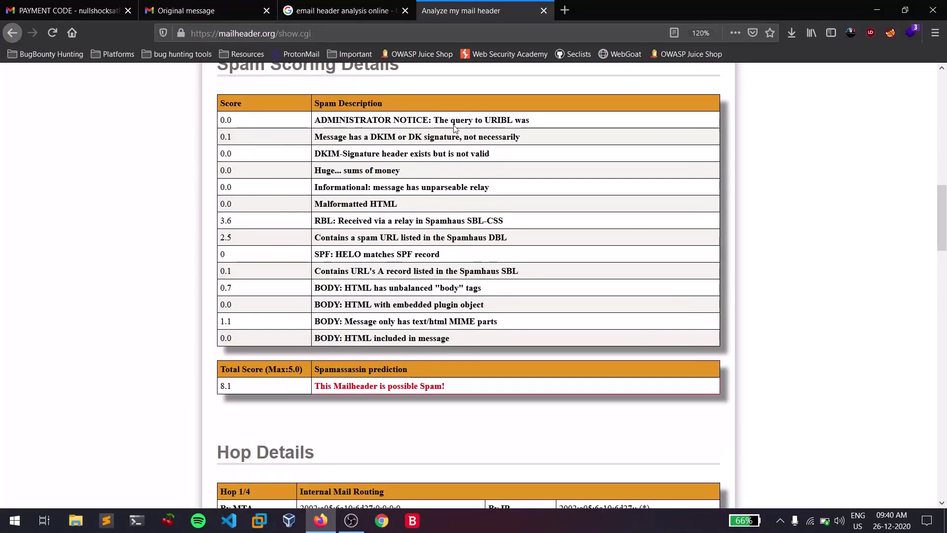
pyautogui.moveTo(523, 124); pyautogui.dragTo(337, 104)
pyautogui.click(837, 214)
# Review the Hop Details and open the From Geo coordinates of Hop 3/4 on Google Maps in a new tab.
pyautogui.scroll(-7, 827, 233)
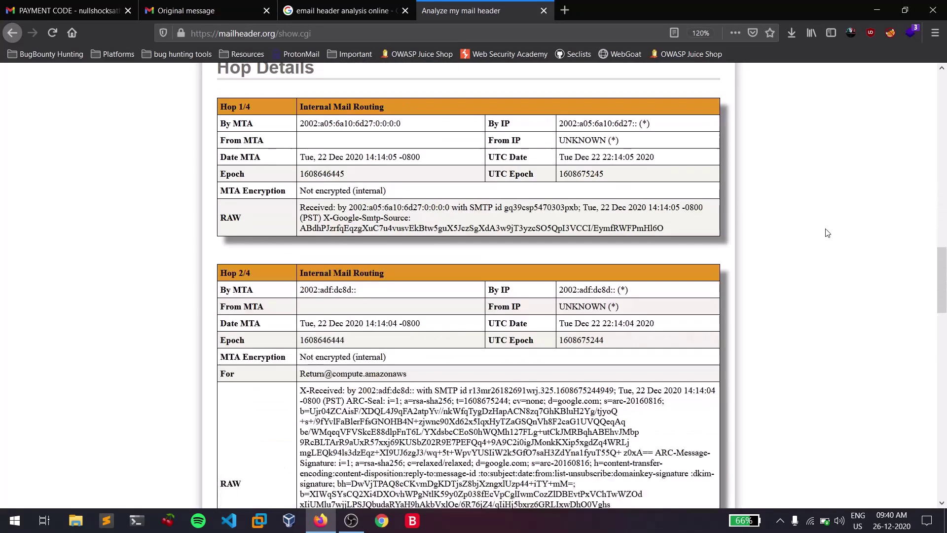
pyautogui.scroll(-10, 827, 232)
pyautogui.scroll(2, 473, 131)
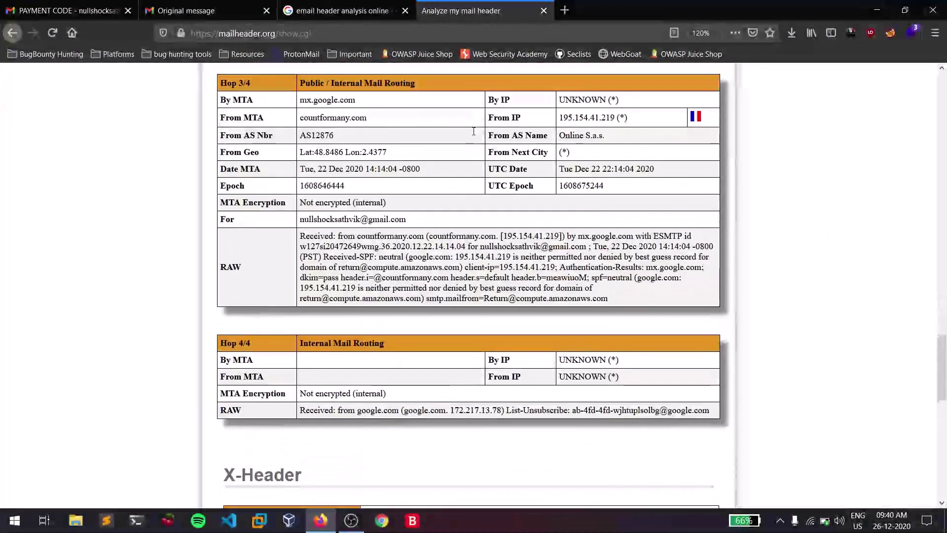
pyautogui.moveTo(298, 152); pyautogui.dragTo(414, 160)
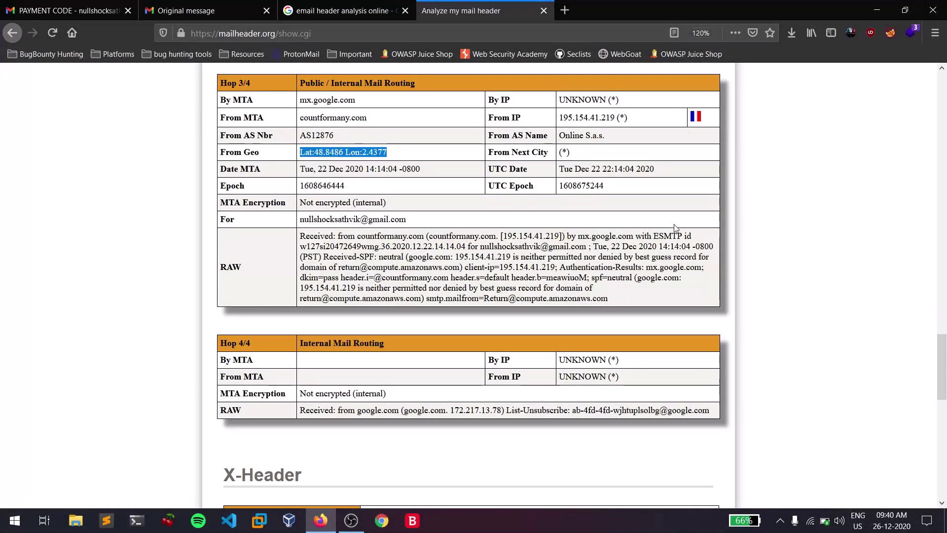
pyautogui.click(799, 252)
pyautogui.rightClick(370, 157)
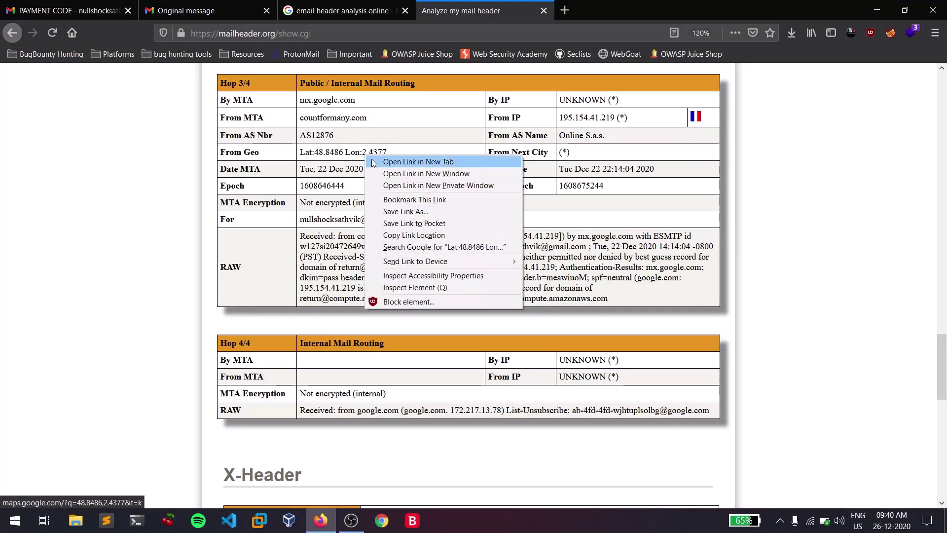
pyautogui.click(418, 161)
pyautogui.hotkey('ctrl', 'Tab')
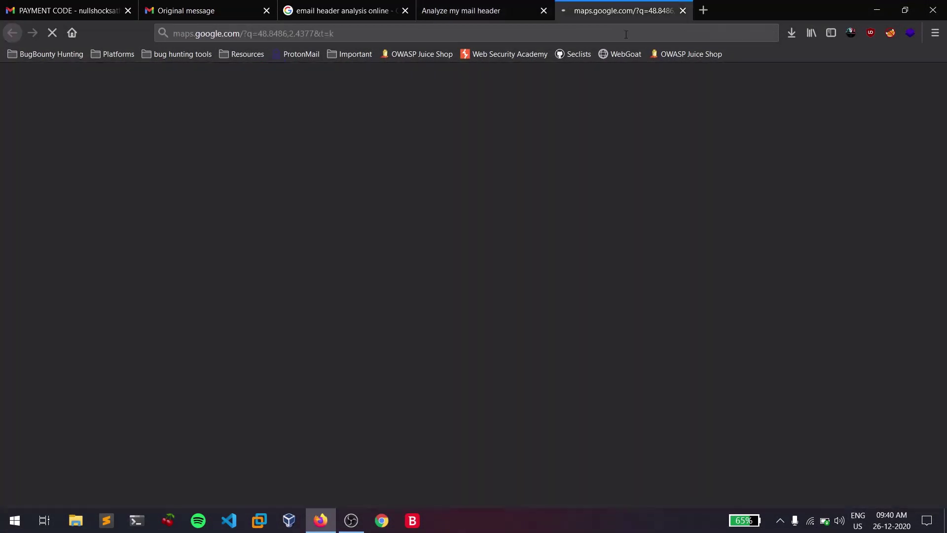
pyautogui.click(469, 5)
pyautogui.click(634, 6)
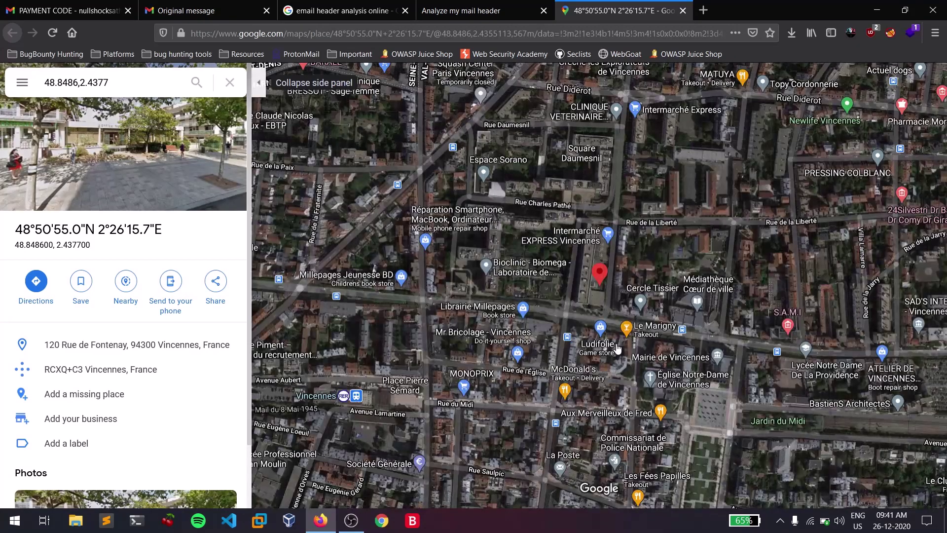
# Close the map and review the report's X-Header section and Spamassassin prediction.
pyautogui.click(683, 15)
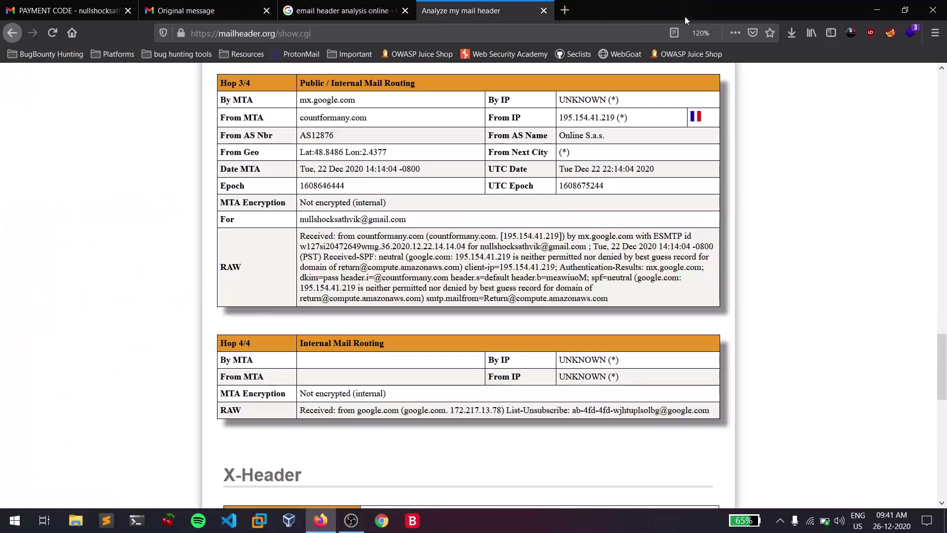
pyautogui.scroll(-5, 759, 381)
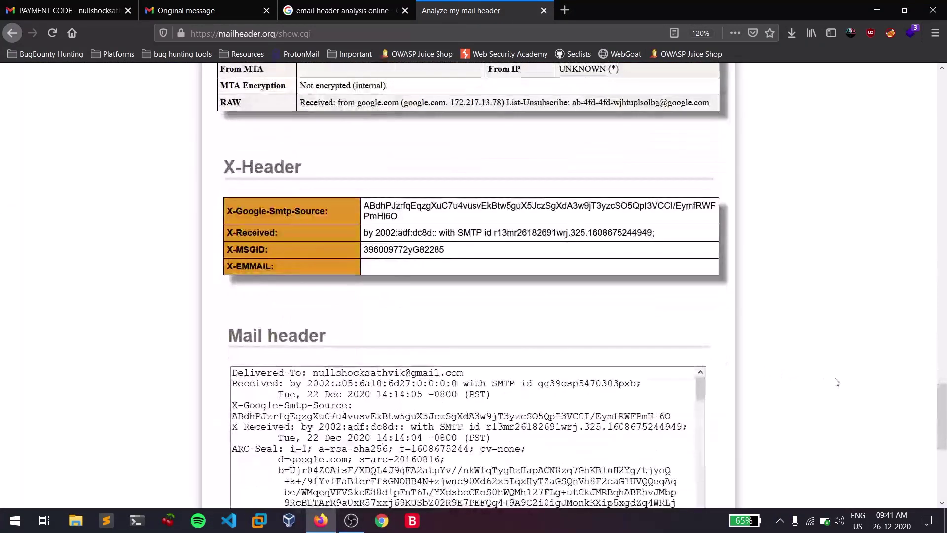
pyautogui.scroll(6, 836, 382)
pyautogui.scroll(10, 837, 382)
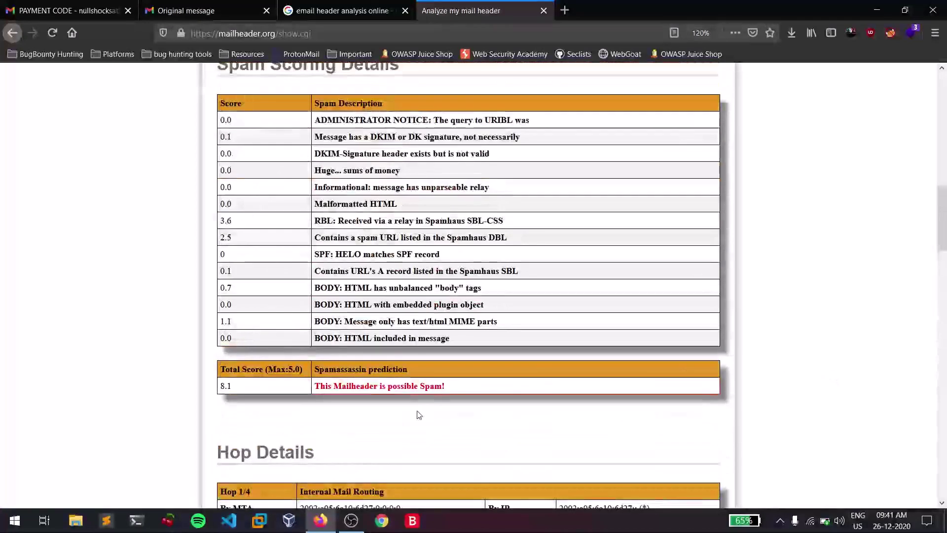
pyautogui.tripleClick(435, 387)
# Open the Messageheader - Google Admin Toolbox result from the Google search in a new tab.
pyautogui.click(342, 11)
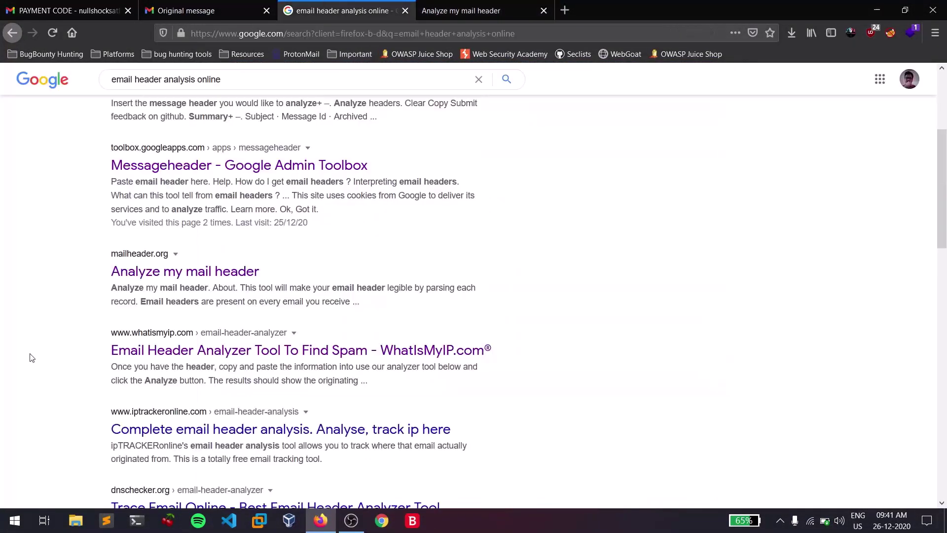
pyautogui.scroll(2, 29, 358)
pyautogui.rightClick(196, 231)
pyautogui.click(222, 241)
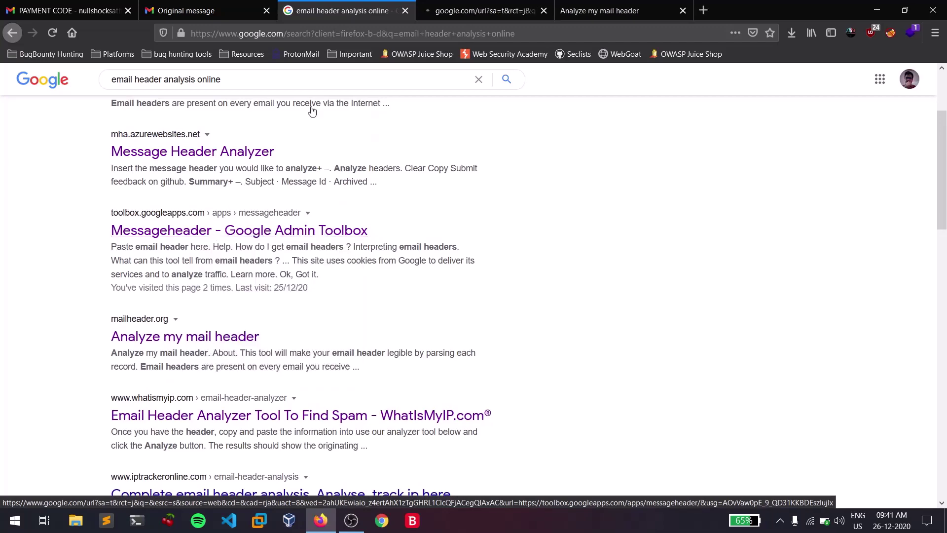
# Analyze the copied spam email header with the Google Admin Toolbox Messageheader tool.
pyautogui.click(498, 4)
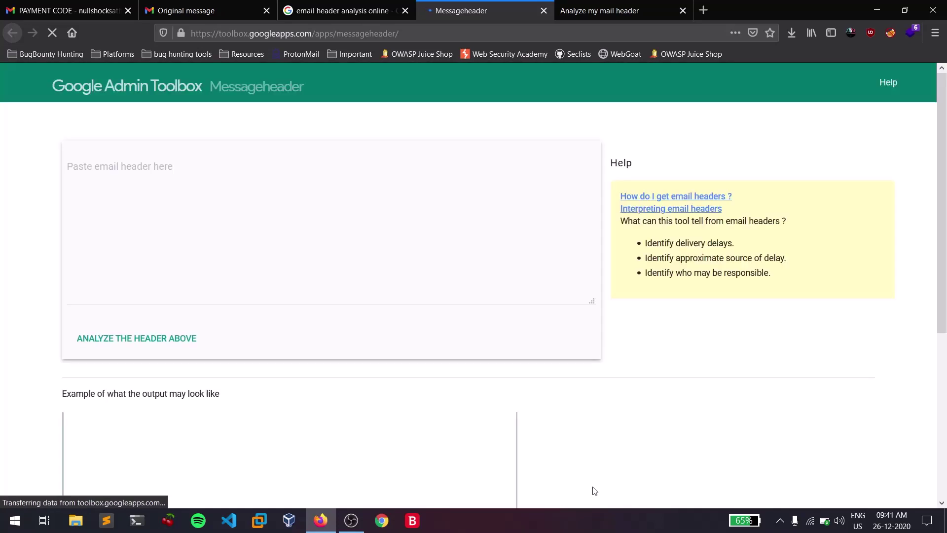
pyautogui.click(247, 234)
pyautogui.hotkey('ctrl', 'v')
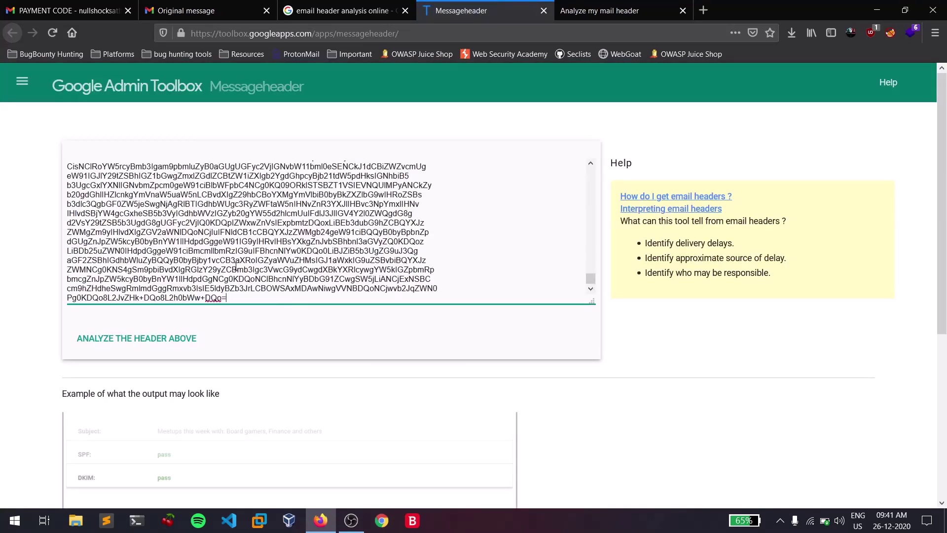
pyautogui.click(173, 345)
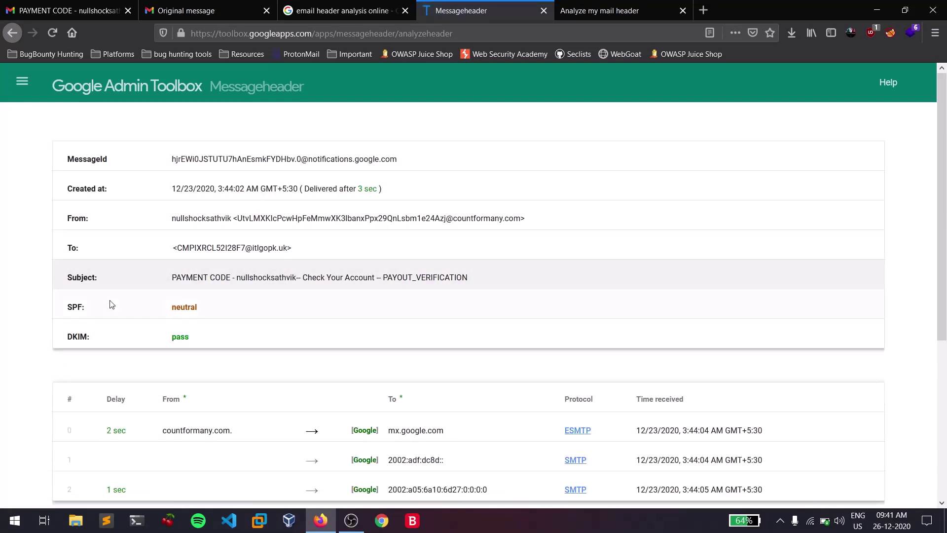
# Review the Messageheader report's message details, SPF and DKIM results, and the table of delivery hops.
pyautogui.scroll(-3, 215, 310)
pyautogui.scroll(-3, 2, 317)
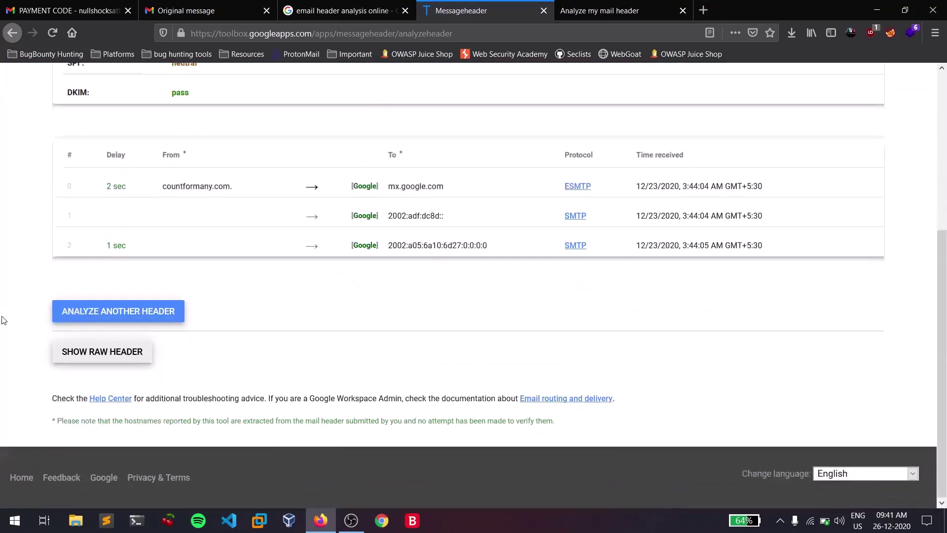
pyautogui.scroll(1, 74, 310)
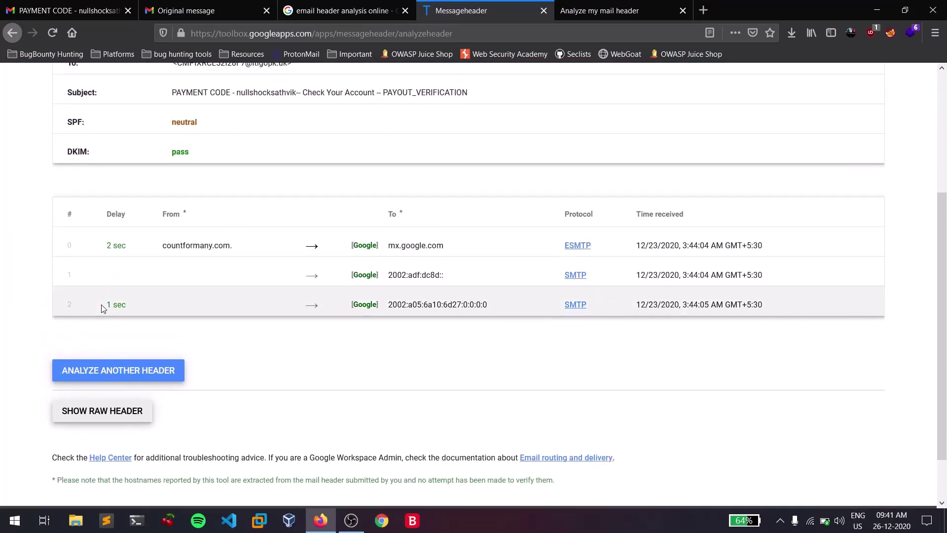
pyautogui.scroll(3, 110, 304)
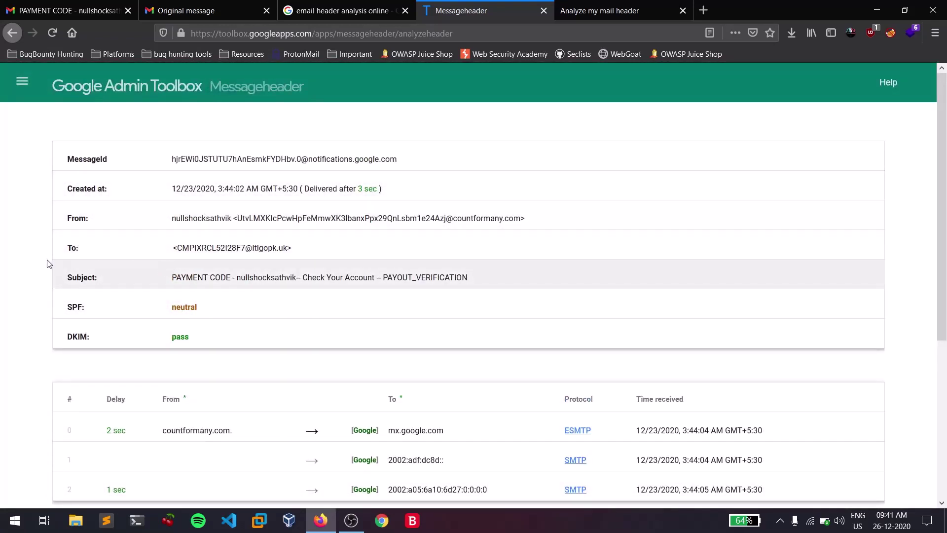
pyautogui.scroll(-1, 29, 232)
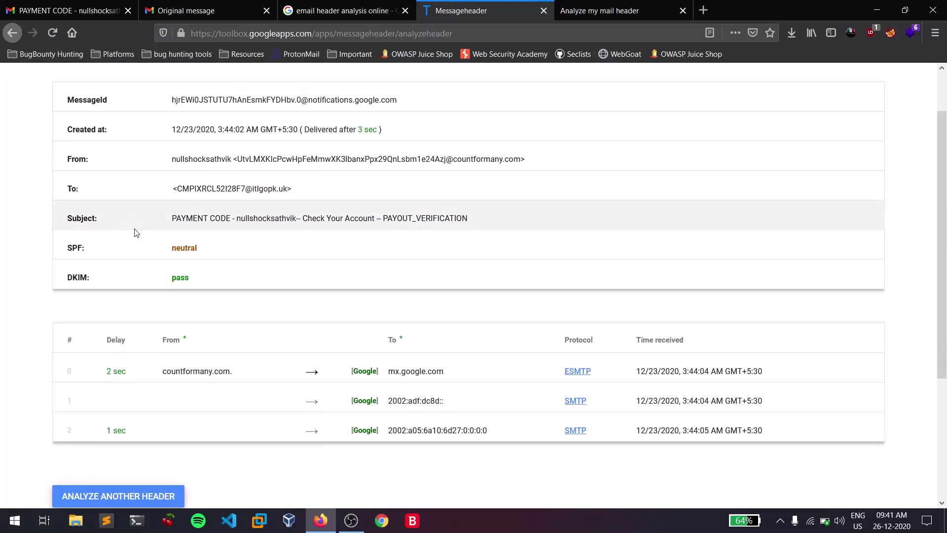
pyautogui.doubleClick(183, 276)
# Return to the Google search results and open the MxToolbox Email Header Analyzer result in a new tab.
pyautogui.hotkey('ctrl', 'shift', 'Tab')
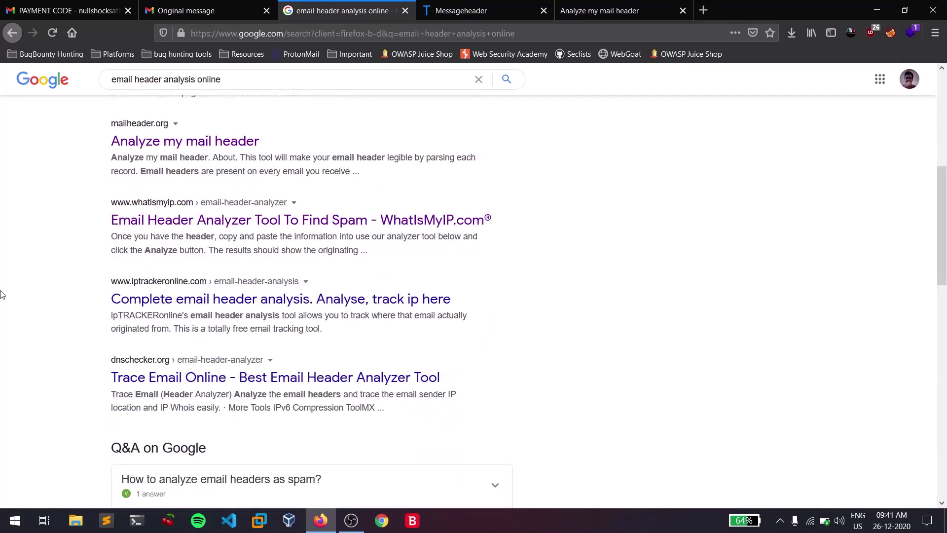
pyautogui.scroll(6, 76, 328)
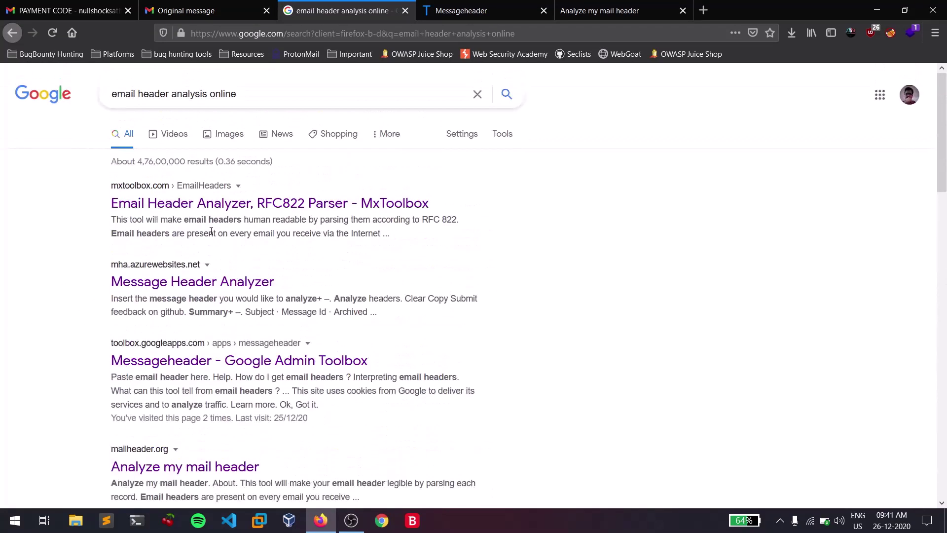
pyautogui.rightClick(227, 205)
pyautogui.click(241, 212)
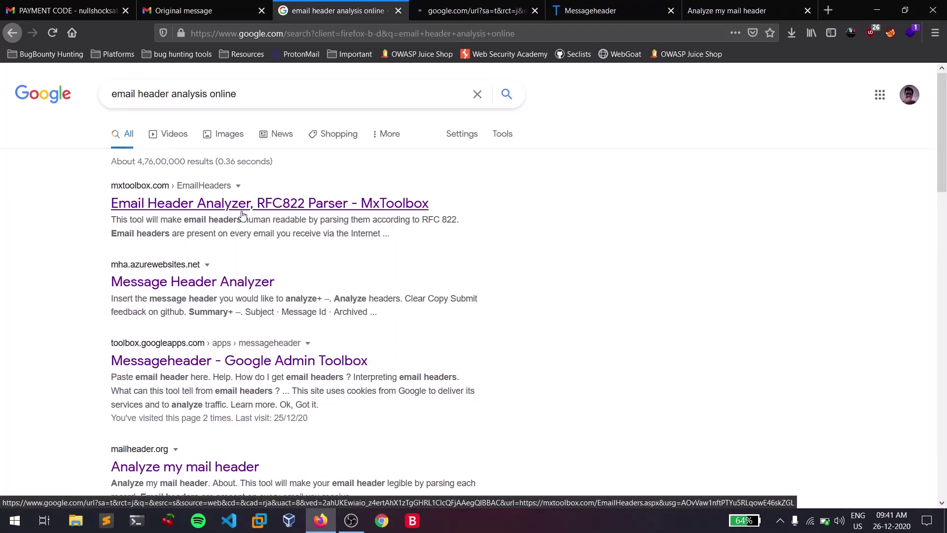
# Paste the copied spam email header into the MxToolbox Email Header Analyzer and run the analysis.
pyautogui.click(432, 5)
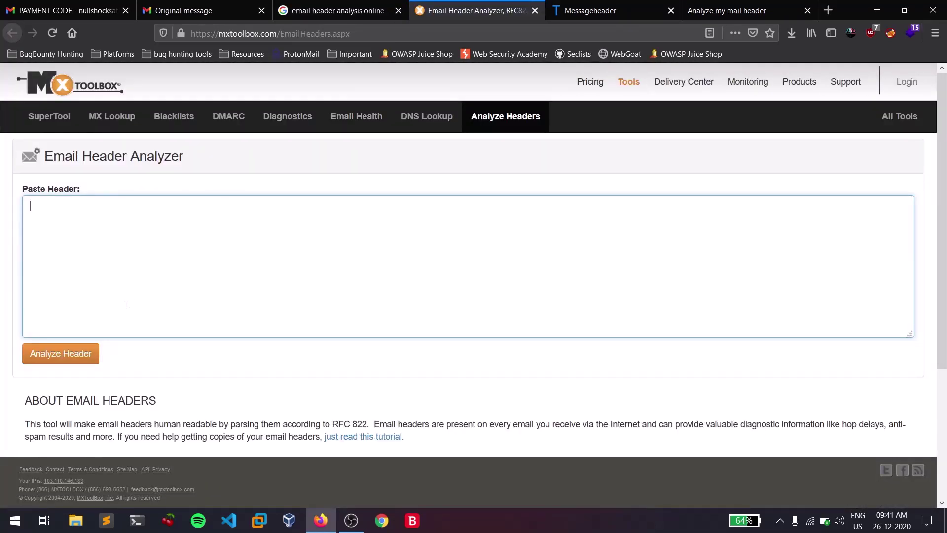
pyautogui.hotkey('ctrl', 'v')
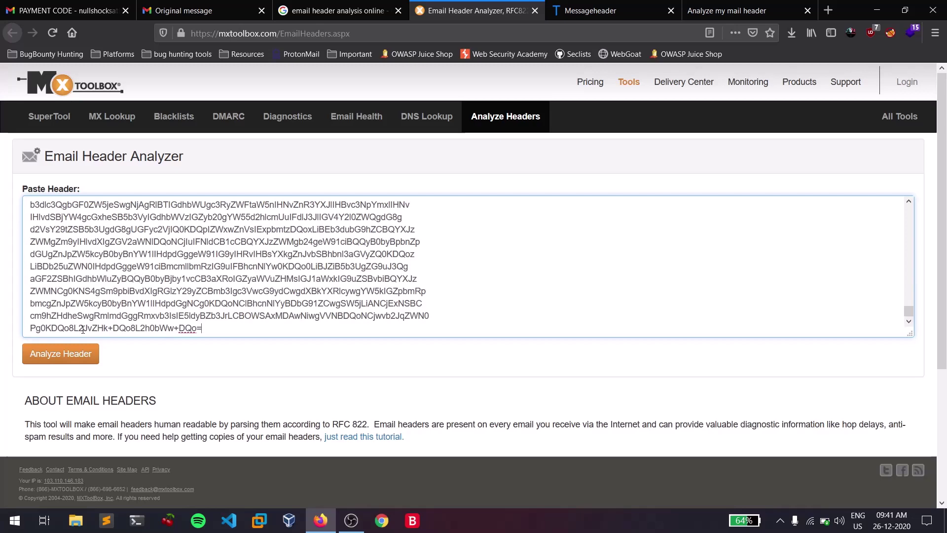
pyautogui.click(74, 356)
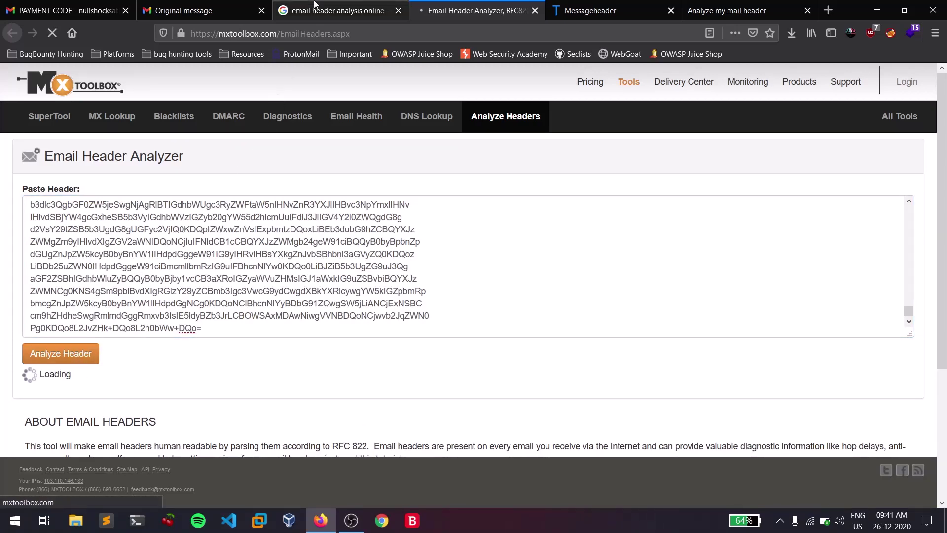